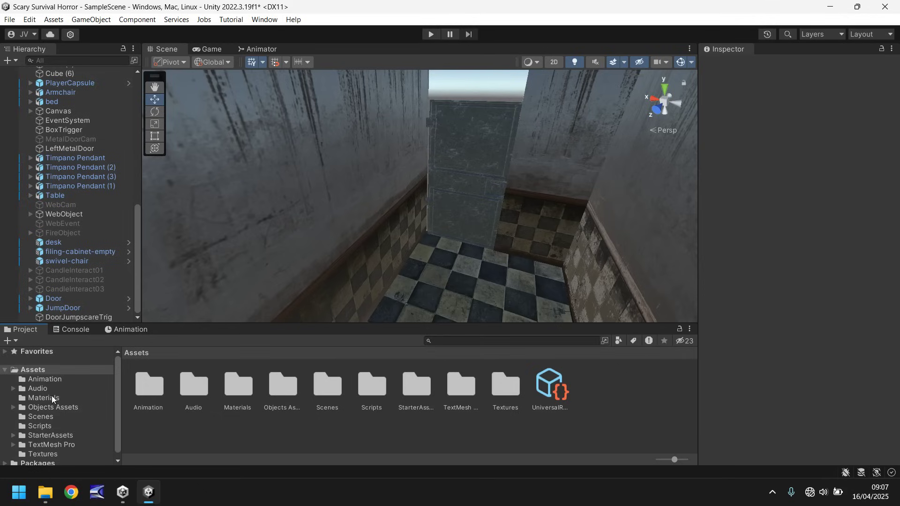
# Step: Import the DemonAlien and Handgun folders from the Tutorial 018 folder in File Explorer into the project's Objects Assets folder
pyautogui.click(44, 407)
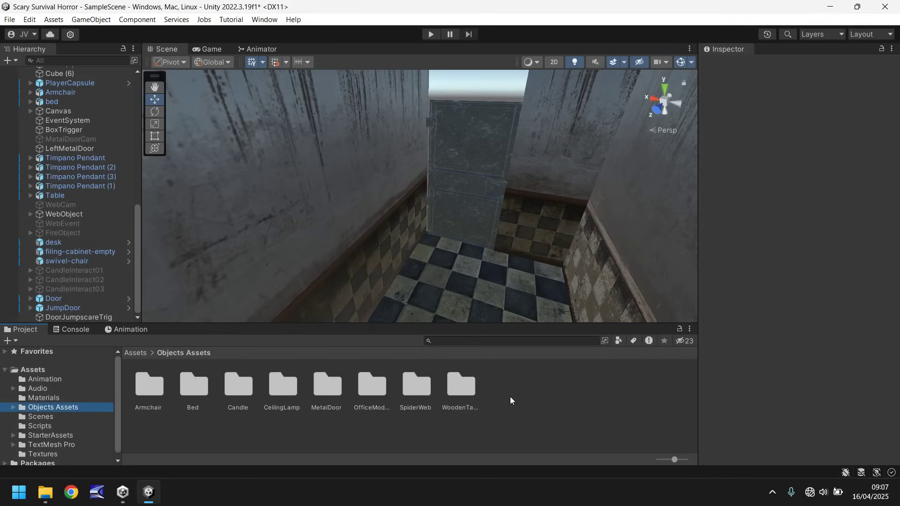
pyautogui.click(45, 492)
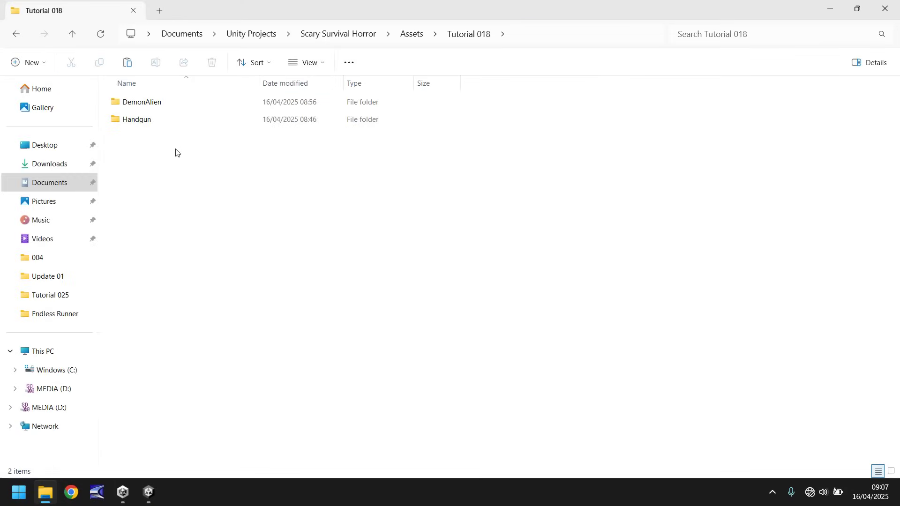
pyautogui.moveTo(175, 153); pyautogui.dragTo(503, 394)
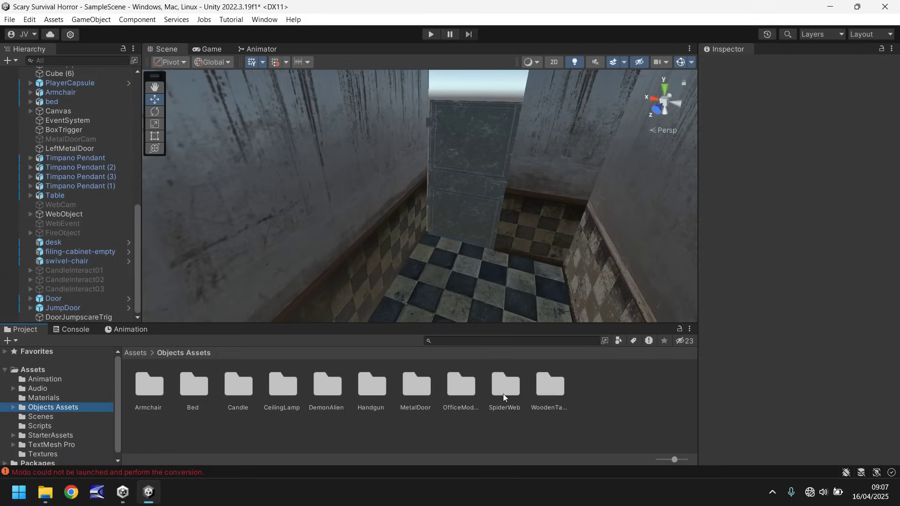
# Step: Review and clear the import errors in the console, then return to the project files
pyautogui.click(75, 330)
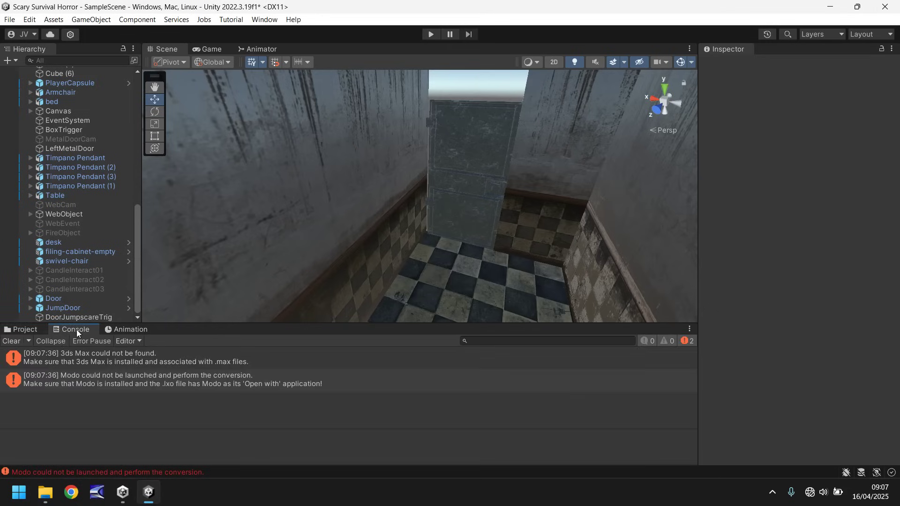
pyautogui.click(10, 342)
pyautogui.click(19, 332)
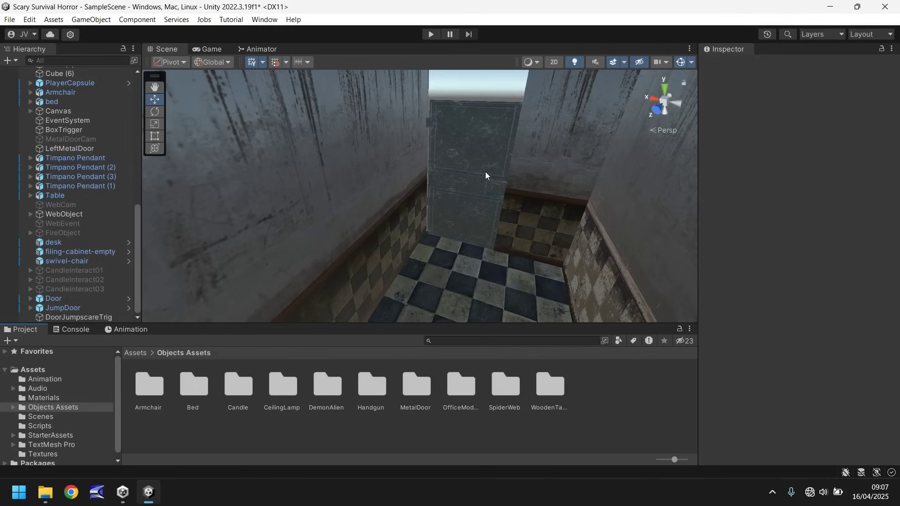
# Step: Duplicate the checkered floor tile Ground (10) and move the copy along Z to -100, beyond the metal door
pyautogui.moveTo(499, 164); pyautogui.dragTo(399, 238, button='right')
pyautogui.click(536, 269)
pyautogui.moveTo(518, 210); pyautogui.dragTo(413, 178, button='right')
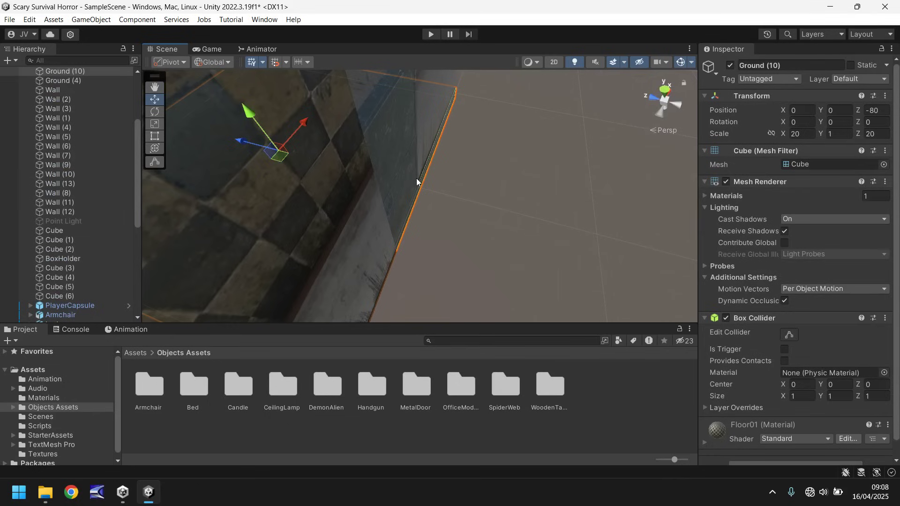
pyautogui.hotkey('ctrl', 'd')
pyautogui.moveTo(239, 140); pyautogui.dragTo(540, 257)
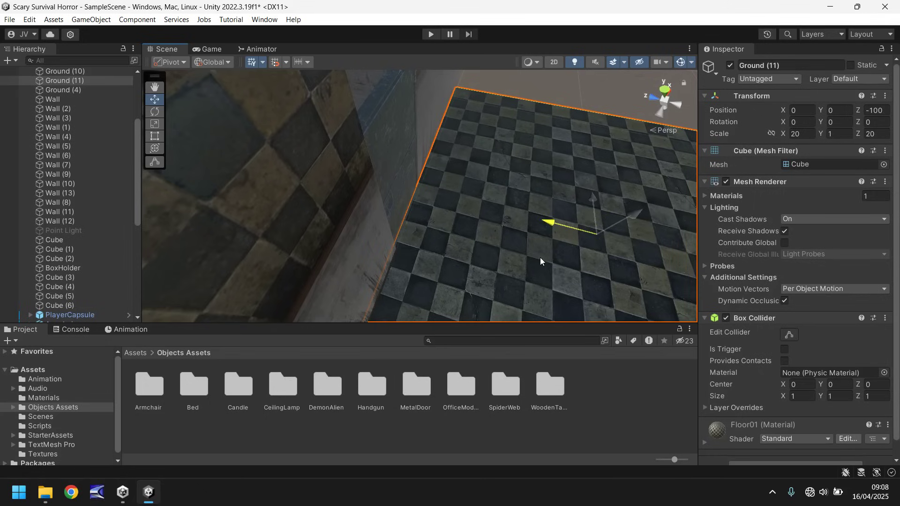
# Step: Place the Alien prefab from DemonAlien/Prefab on the new floor near the metal door, at about X -2.36, Z -91.86
pyautogui.moveTo(428, 201); pyautogui.dragTo(469, 192, button='right')
pyautogui.moveTo(469, 192); pyautogui.dragTo(372, 258, button='middle')
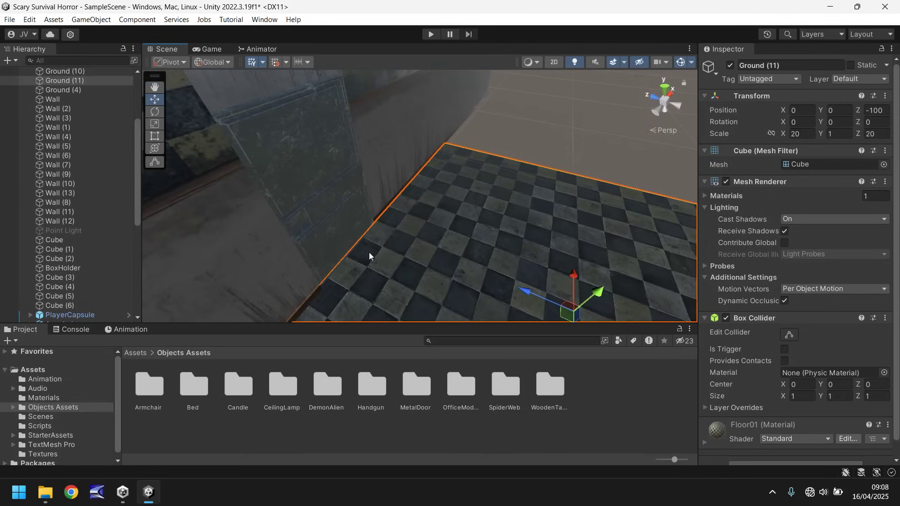
pyautogui.doubleClick(328, 392)
pyautogui.doubleClick(239, 388)
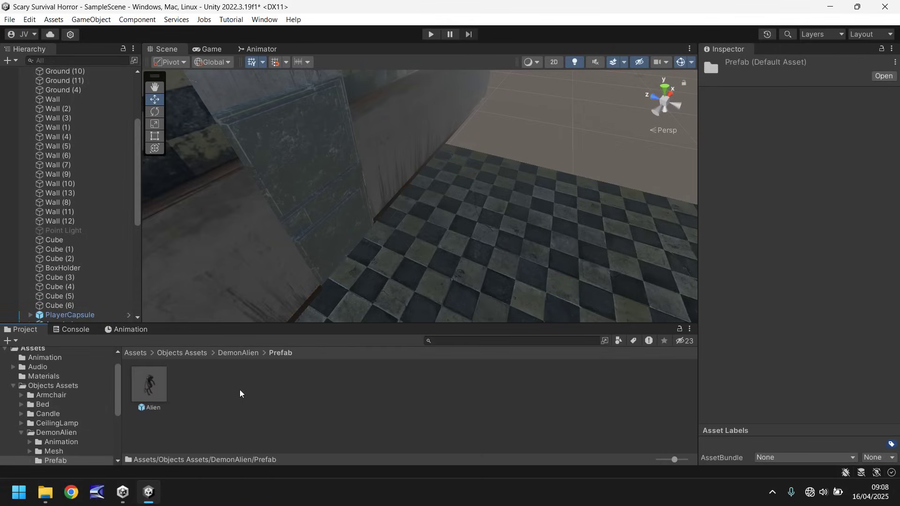
pyautogui.moveTo(145, 384); pyautogui.dragTo(380, 271)
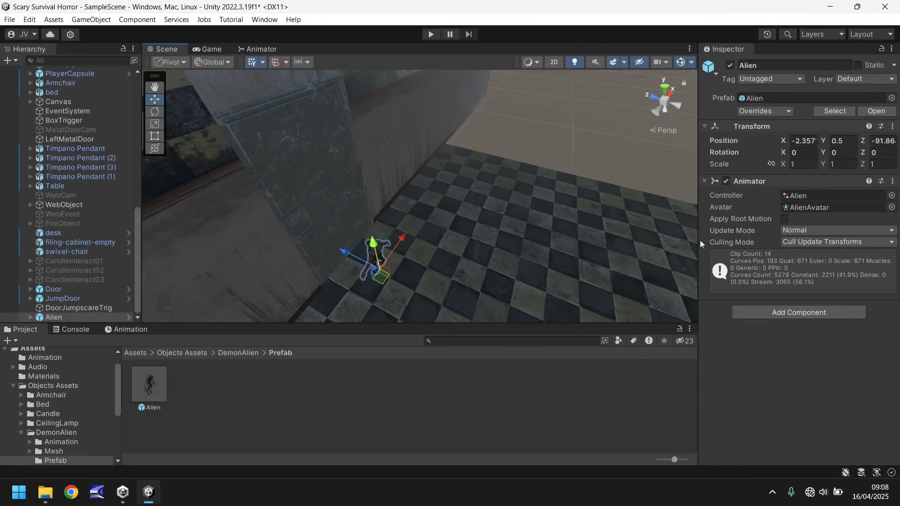
# Step: Set the Alien's scale to 3 on the X, Y and Z axes
pyautogui.click(810, 165)
pyautogui.write('3')
pyautogui.press('Tab')
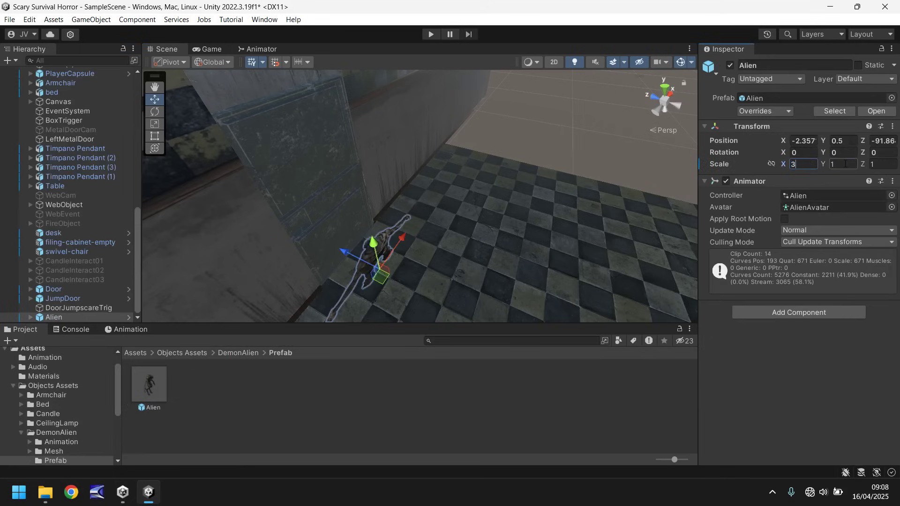
pyautogui.write('3')
pyautogui.press('Tab')
pyautogui.write('3')
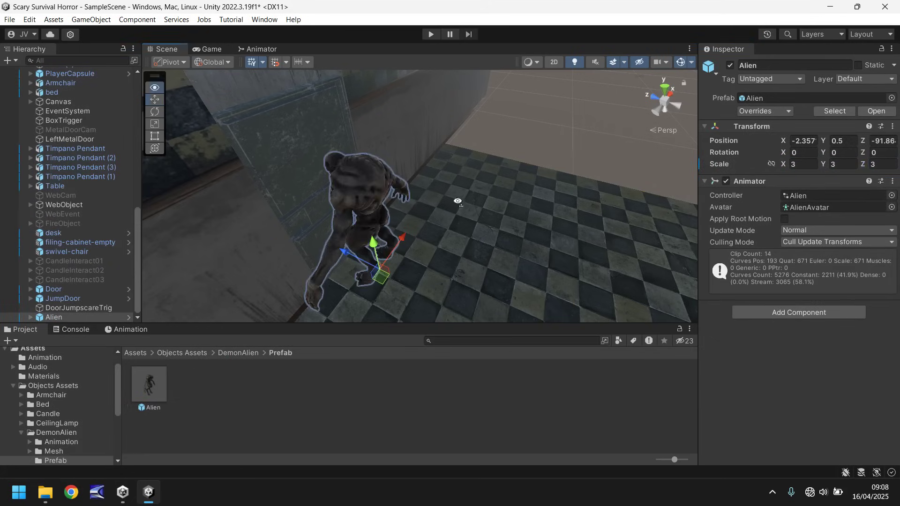
pyautogui.moveTo(460, 199); pyautogui.dragTo(430, 193, button='right')
pyautogui.scroll(3, 437, 205)
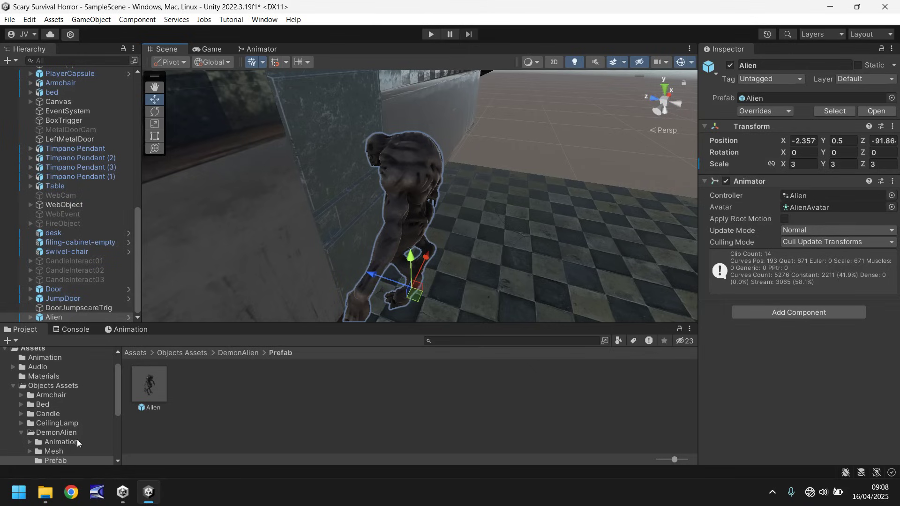
# Step: Duplicate the Idle clip inside Alien@Idle in the DemonAlien Animation folder and enable Loop Time on the copy
pyautogui.click(53, 442)
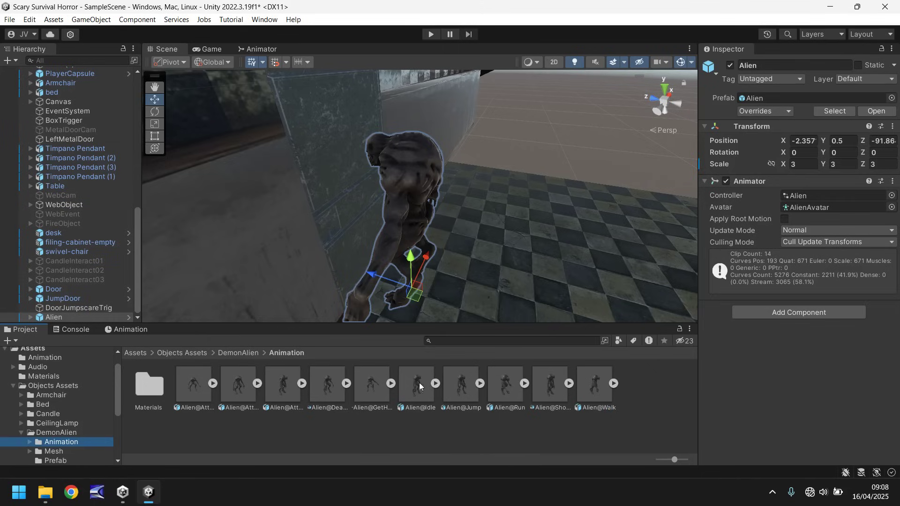
pyautogui.click(436, 384)
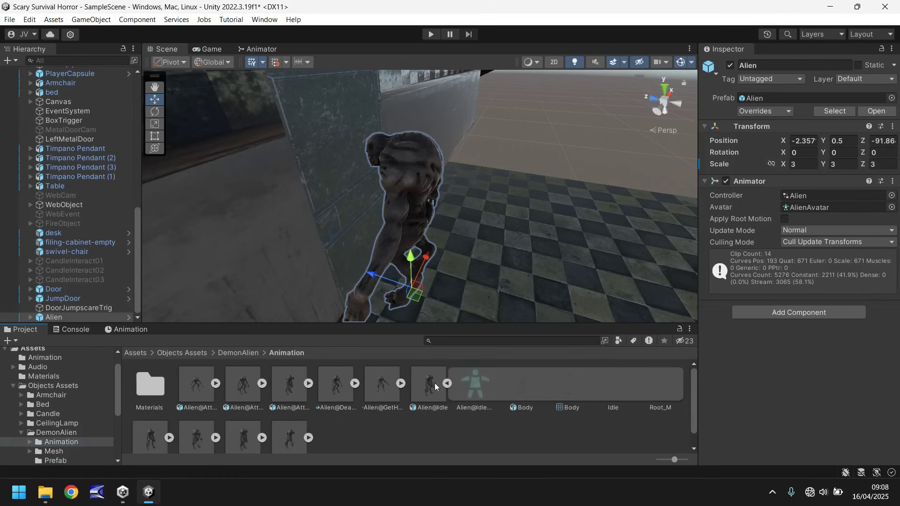
pyautogui.click(618, 382)
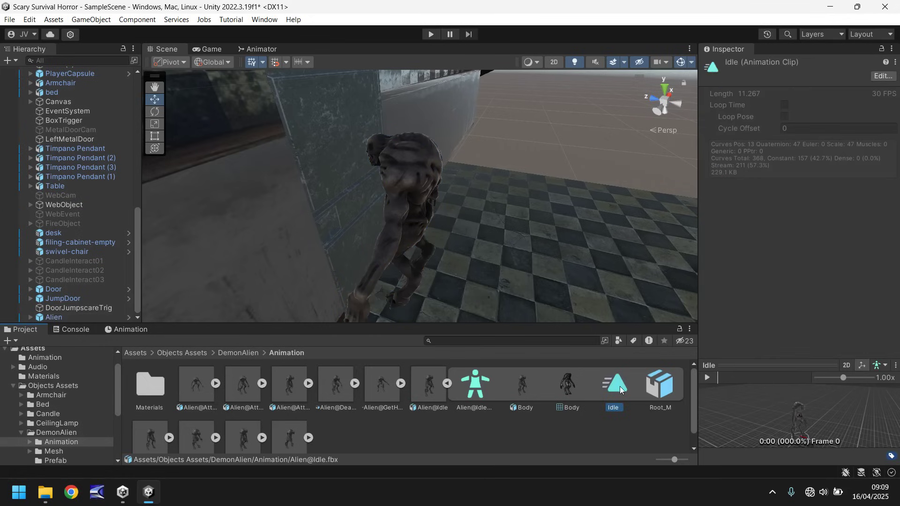
pyautogui.hotkey('ctrl', 'd')
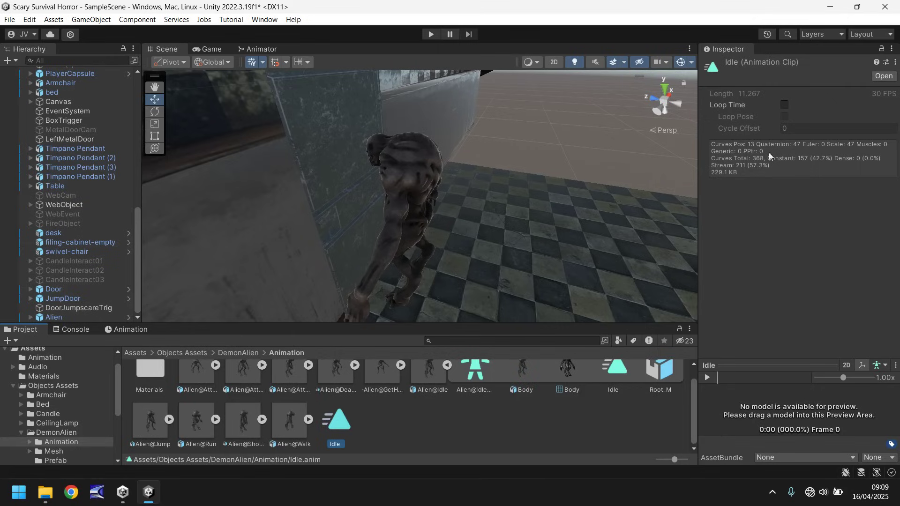
pyautogui.click(784, 105)
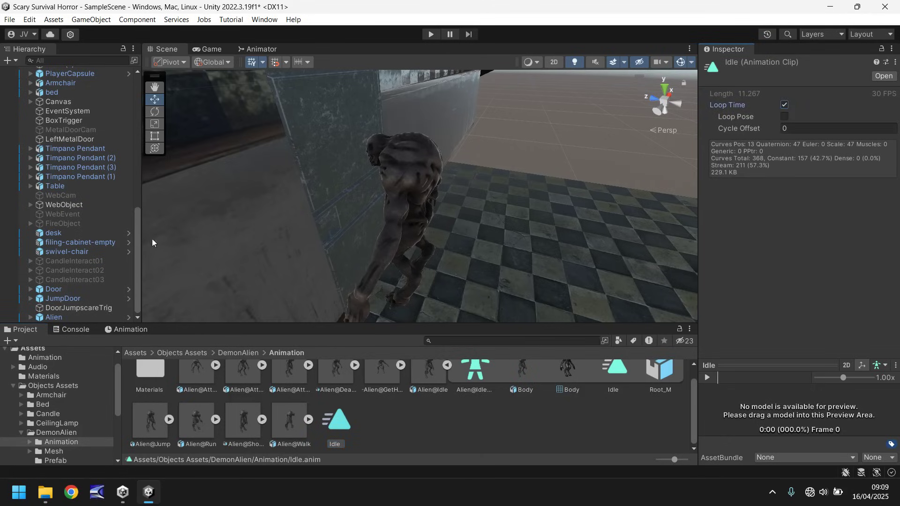
# Step: Examine the chain of states in the Alien's animator controller
pyautogui.moveTo(51, 321)
pyautogui.mouseDown()
pyautogui.moveTo(321, 403)
pyautogui.moveTo(346, 432)
pyautogui.moveTo(149, 352)
pyautogui.moveTo(55, 328)
pyautogui.mouseUp()
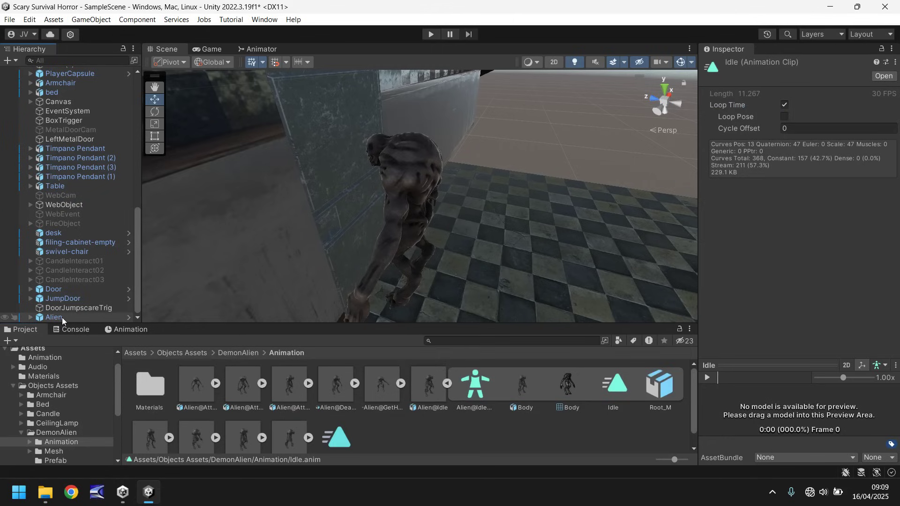
pyautogui.click(63, 319)
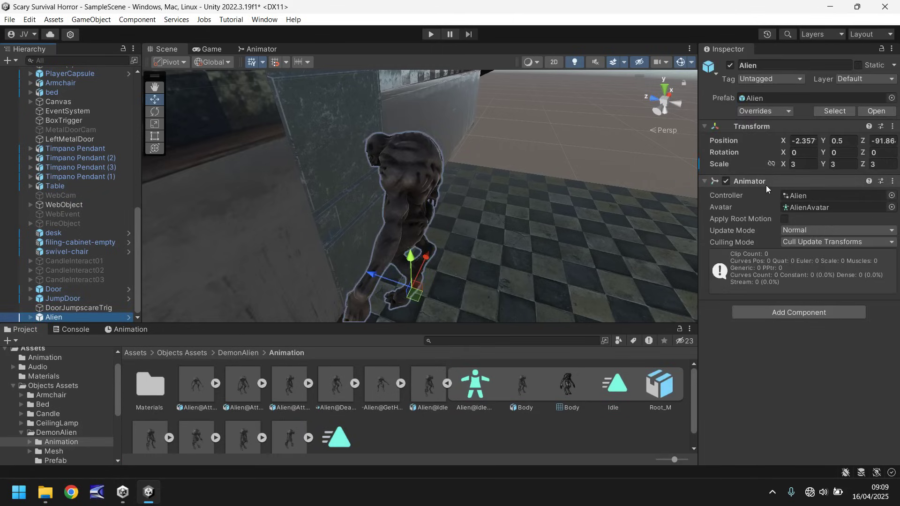
pyautogui.click(256, 50)
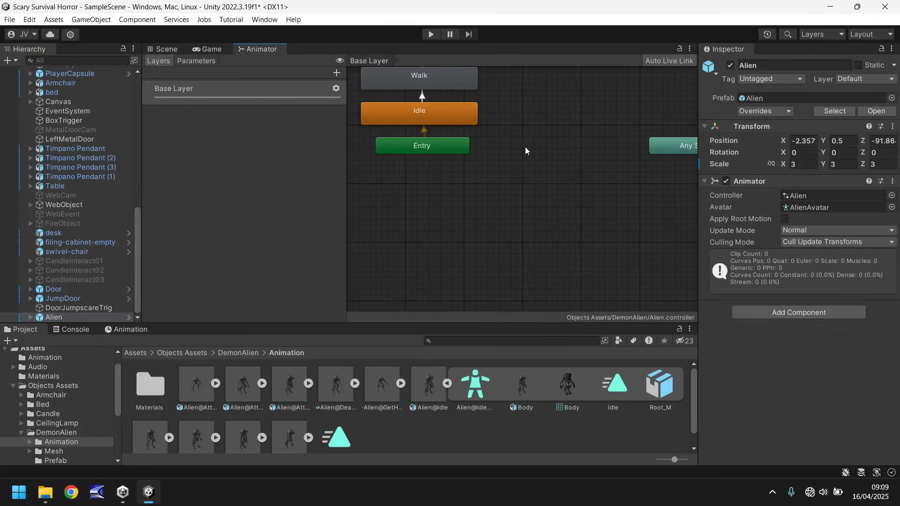
pyautogui.moveTo(525, 151); pyautogui.dragTo(558, 255, button='middle')
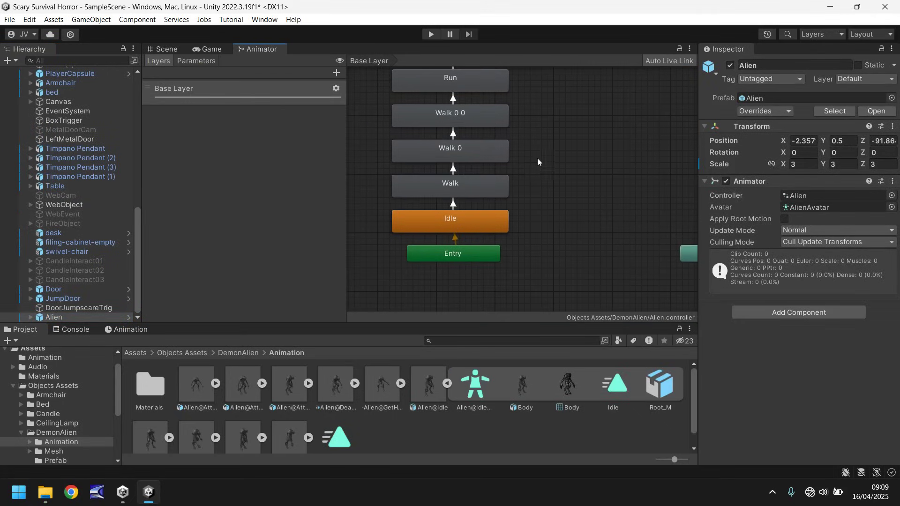
pyautogui.moveTo(538, 162); pyautogui.dragTo(529, 256, button='middle')
pyautogui.scroll(-5, 536, 222)
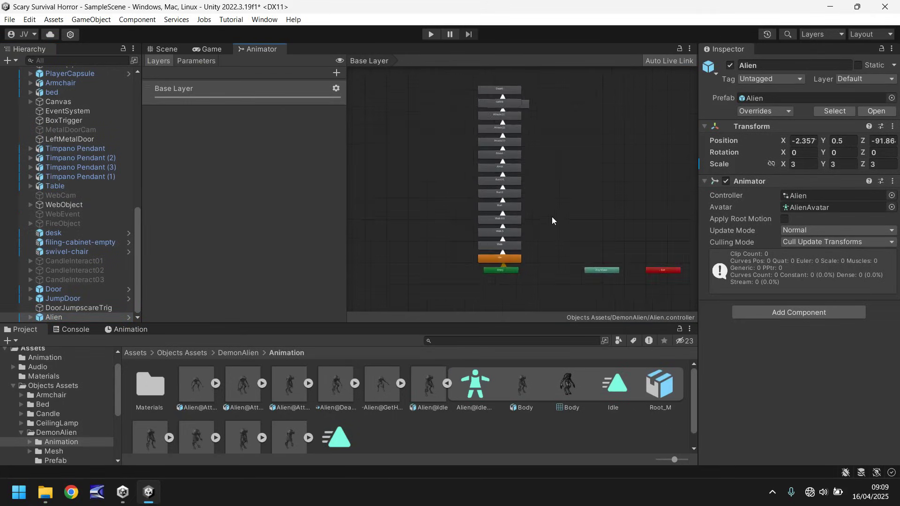
pyautogui.scroll(3, 539, 210)
pyautogui.scroll(2, 539, 214)
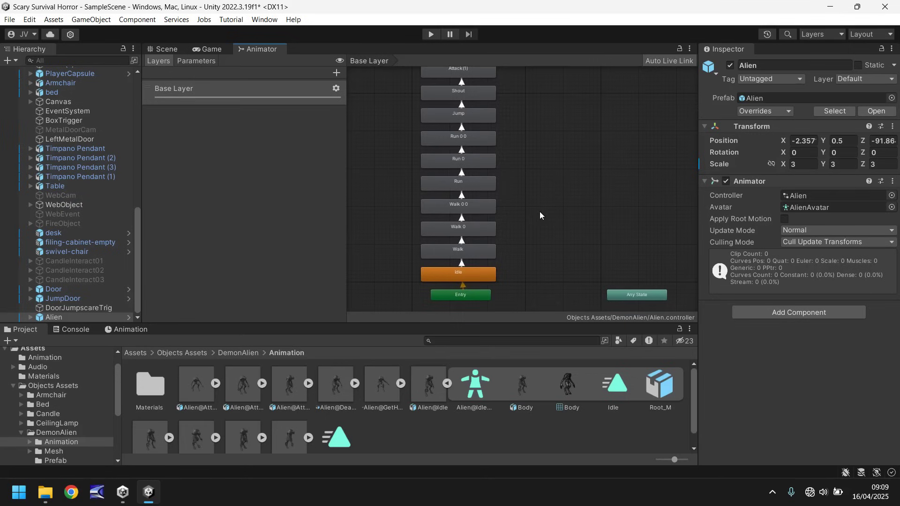
# Step: Run the game, watch the Alien's animation in the Scene view, and stop the playback
pyautogui.click(210, 49)
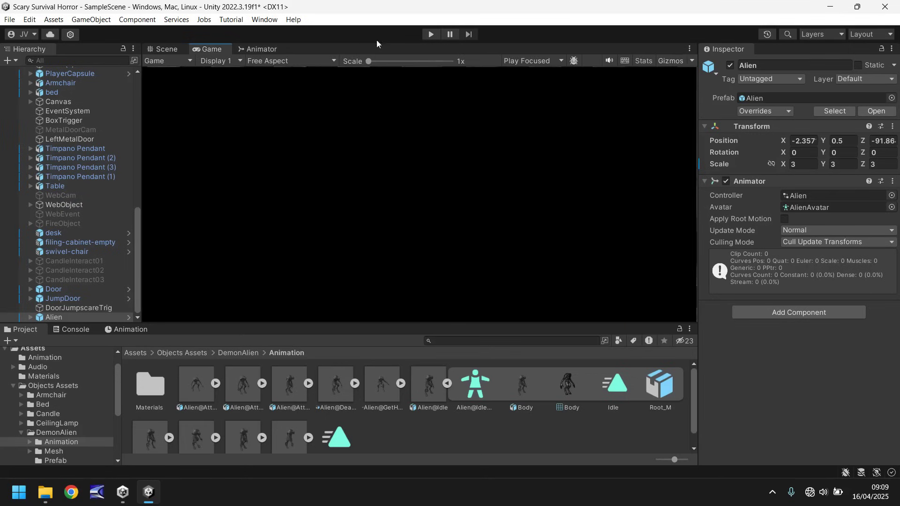
pyautogui.click(166, 49)
pyautogui.click(429, 35)
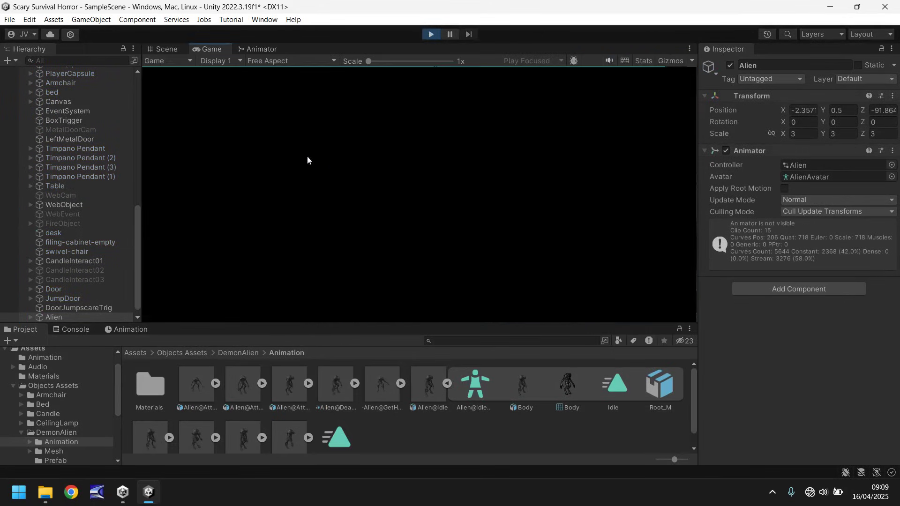
pyautogui.click(167, 48)
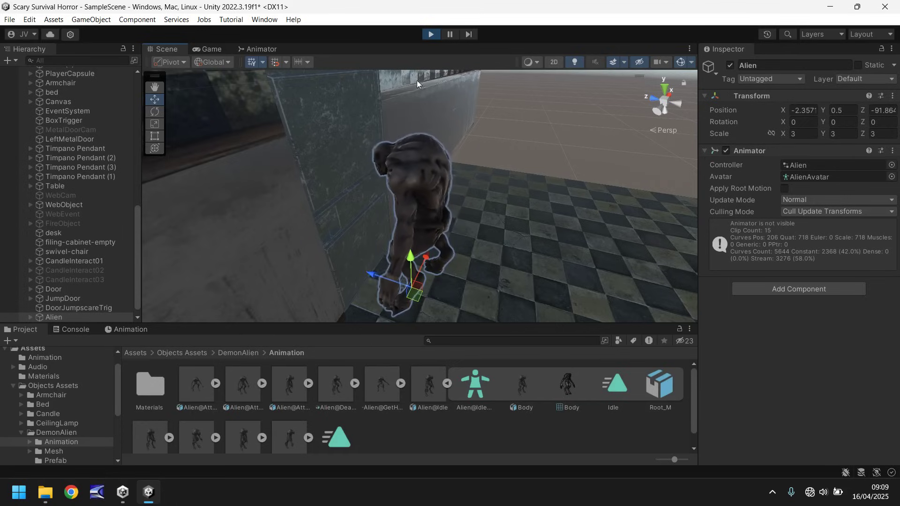
pyautogui.click(430, 34)
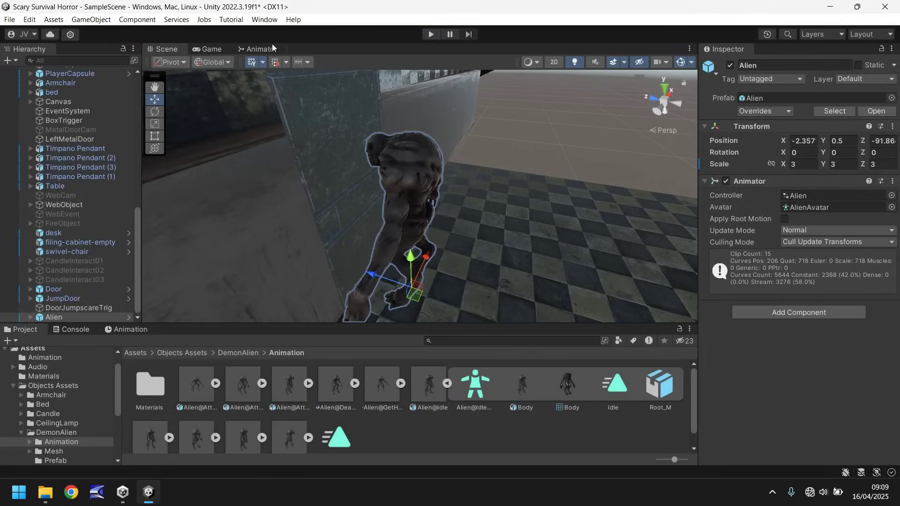
# Step: Delete the Idle 0 and Death states from the Alien's animator controller
pyautogui.click(261, 49)
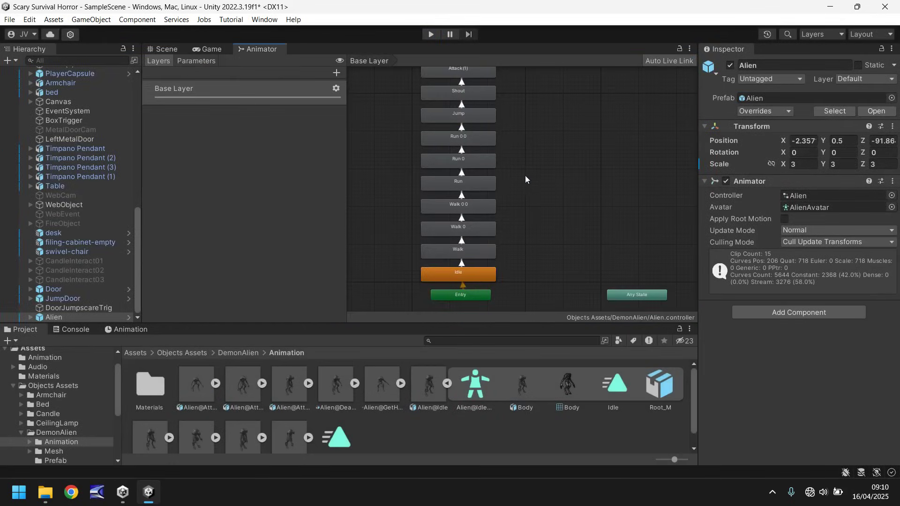
pyautogui.moveTo(526, 175); pyautogui.dragTo(539, 283, button='middle')
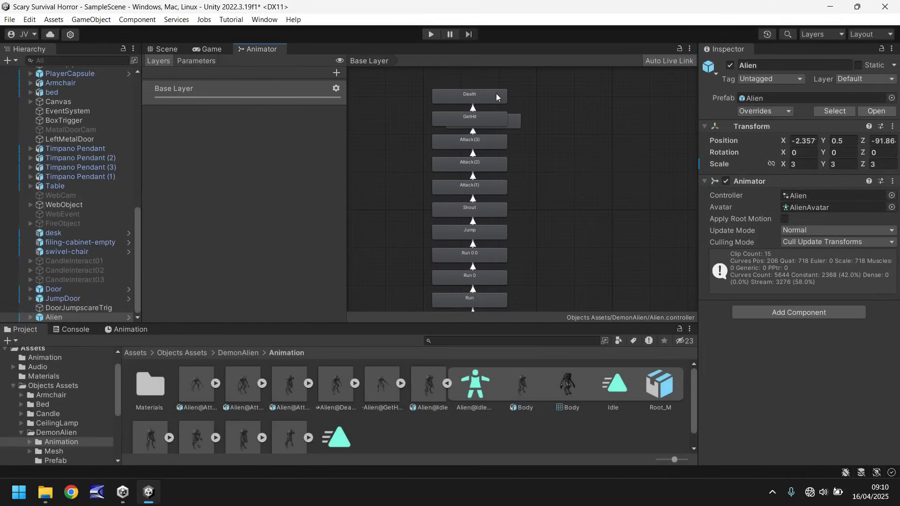
pyautogui.moveTo(511, 124); pyautogui.dragTo(593, 164)
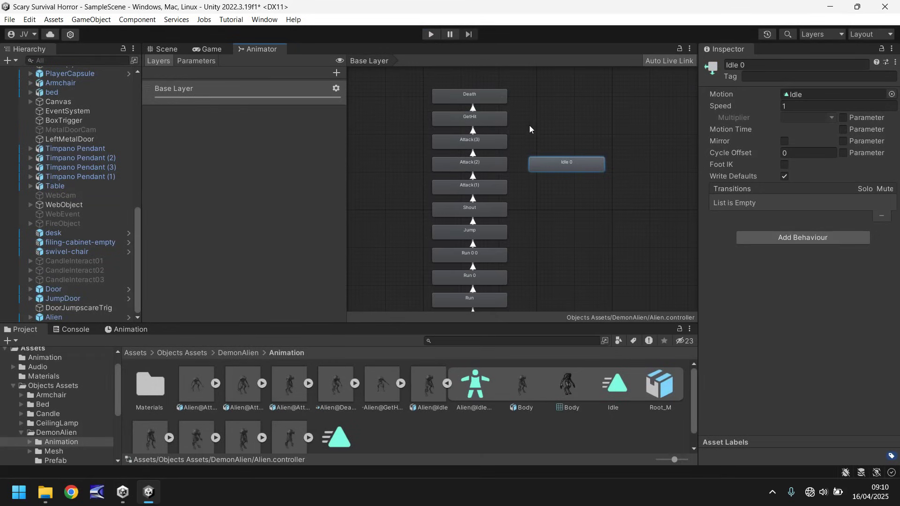
pyautogui.press('Delete')
pyautogui.click(488, 93)
pyautogui.press('Delete')
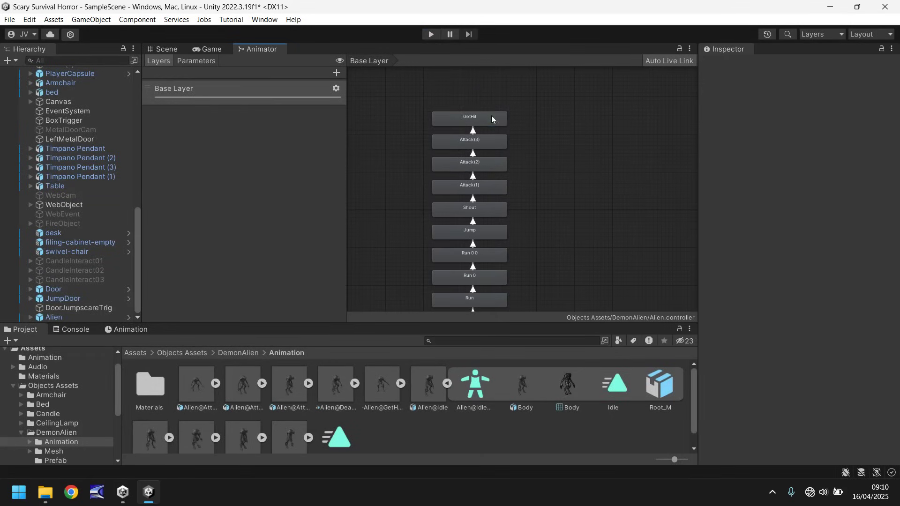
# Step: Delete the GetHit, Attack(3), Attack(2) and Attack(1) states from the animator controller
pyautogui.click(491, 117)
pyautogui.press('Delete')
pyautogui.click(489, 140)
pyautogui.press('Delete')
pyautogui.click(488, 160)
pyautogui.press('Delete')
pyautogui.click(488, 185)
pyautogui.press('Delete')
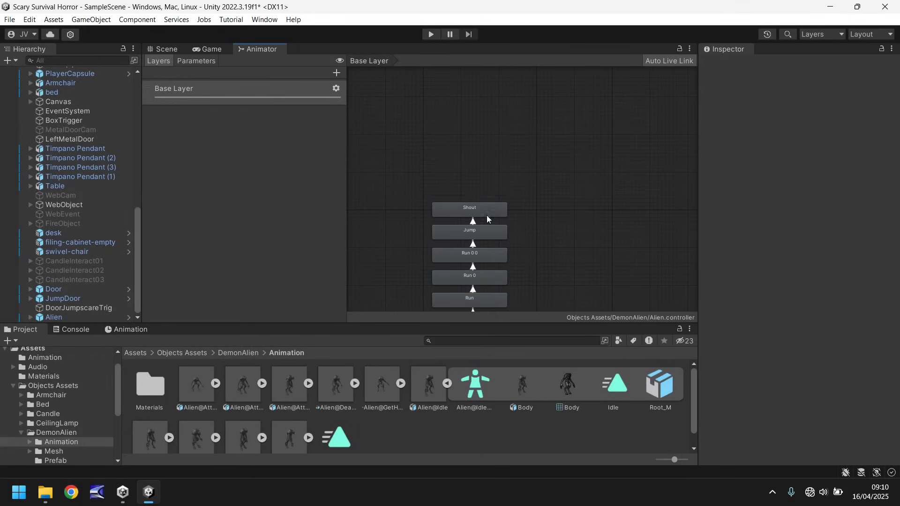
# Step: Delete the Shout, Jump, Run 0 0, Run 0 and Run states from the animator controller
pyautogui.click(487, 211)
pyautogui.press('Delete')
pyautogui.click(483, 231)
pyautogui.press('Delete')
pyautogui.click(484, 253)
pyautogui.press('Delete')
pyautogui.moveTo(501, 201); pyautogui.dragTo(501, 170, button='middle')
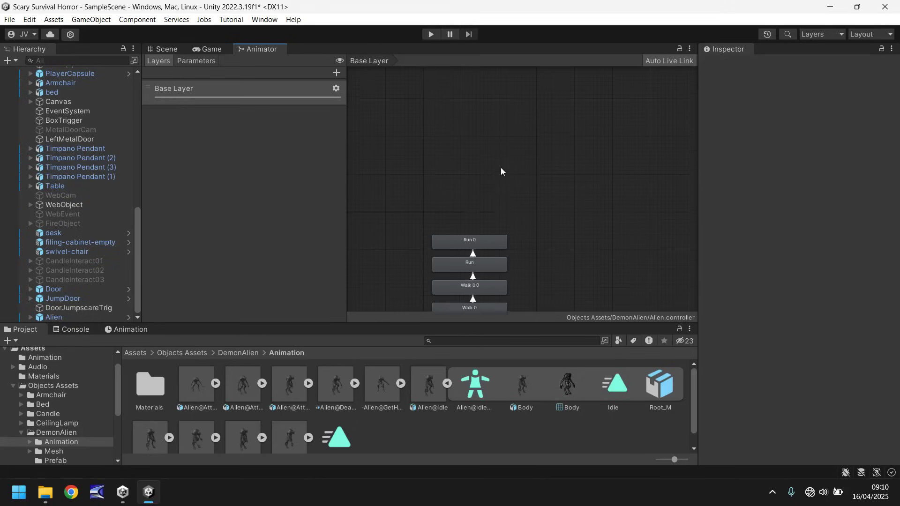
pyautogui.moveTo(481, 232); pyautogui.dragTo(476, 171, button='middle')
pyautogui.click(483, 179)
pyautogui.press('Delete')
pyautogui.click(486, 202)
pyautogui.press('Delete')
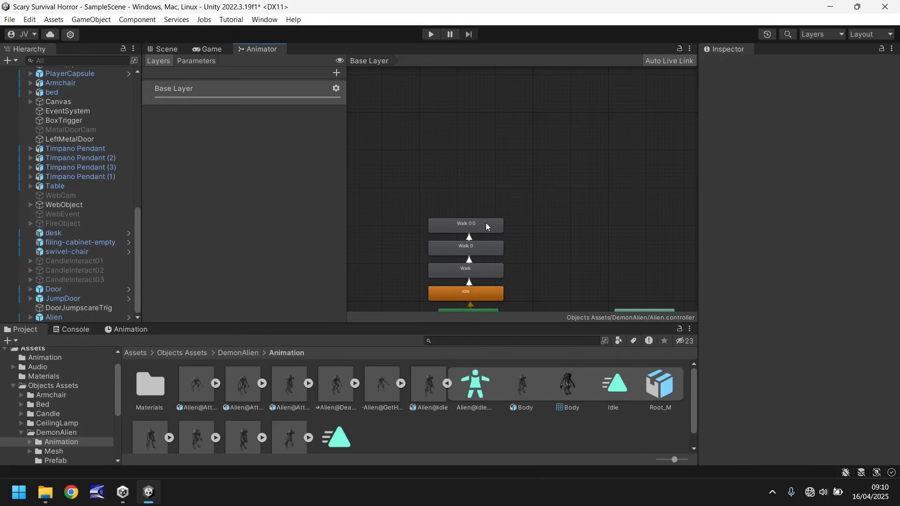
# Step: Delete the Walk 0 0, Walk 0 and Walk states from the Alien's animator controller
pyautogui.click(486, 226)
pyautogui.press('Delete')
pyautogui.click(483, 246)
pyautogui.press('Delete')
pyautogui.click(483, 268)
pyautogui.press('Delete')
# Step: Delete the original Idle state and add the standalone Idle clip from the Animation folder to the controller, placed above Entry
pyautogui.moveTo(532, 244); pyautogui.dragTo(533, 149, button='middle')
pyautogui.click(480, 203)
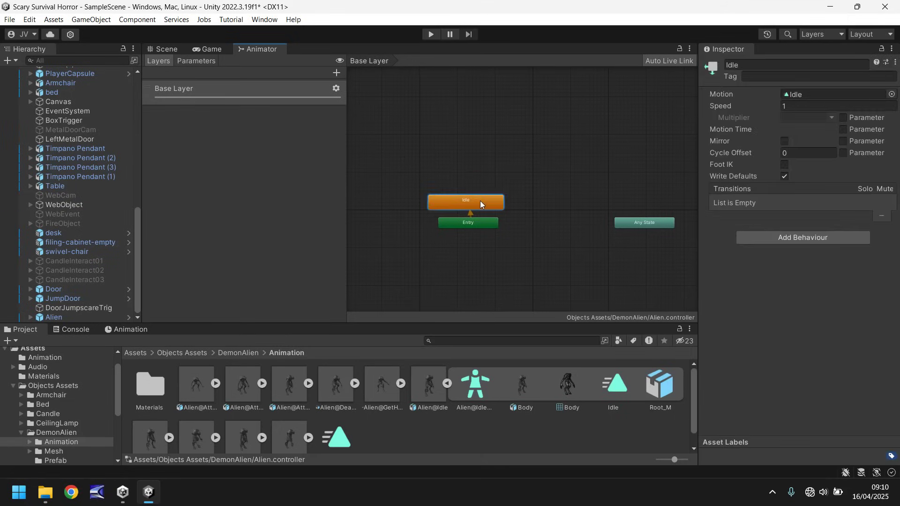
pyautogui.press('Delete')
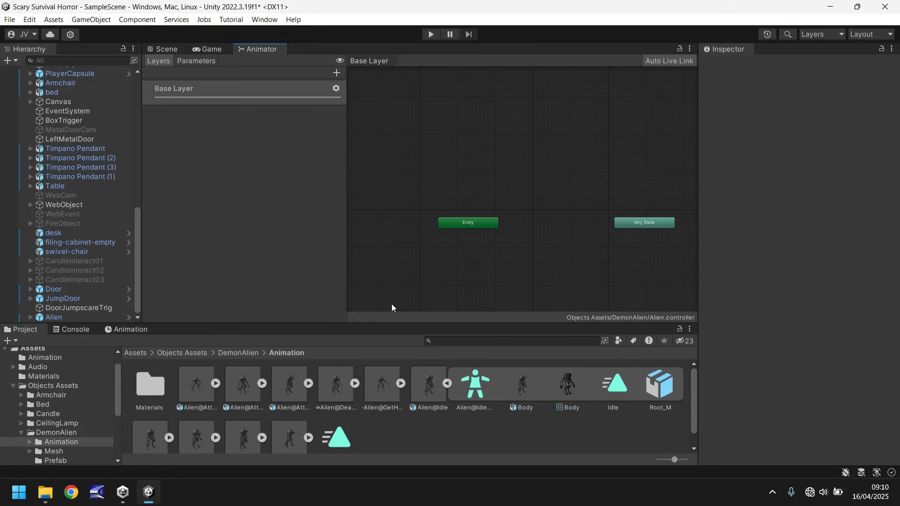
pyautogui.moveTo(344, 440); pyautogui.dragTo(404, 304)
pyautogui.moveTo(476, 164); pyautogui.dragTo(478, 162)
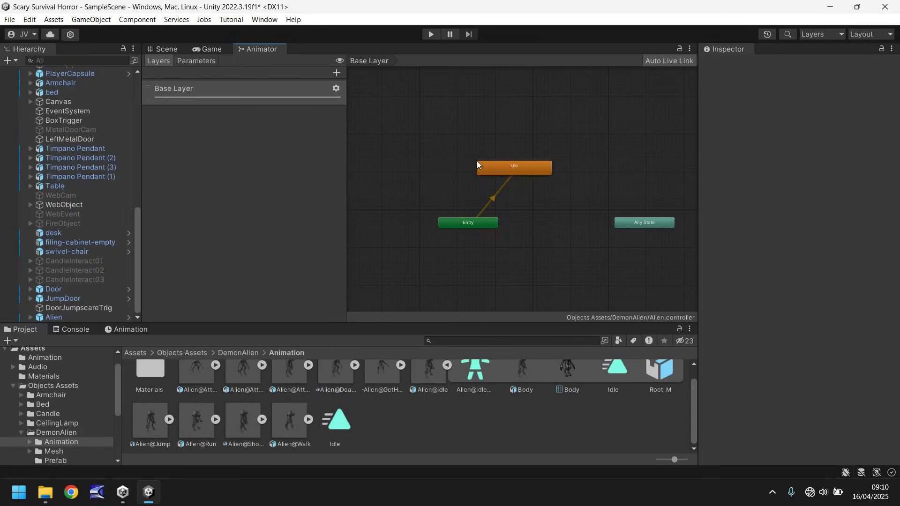
# Step: Run the game, watch the Alien's idle animation in the Scene view, and stop the playback
pyautogui.click(433, 34)
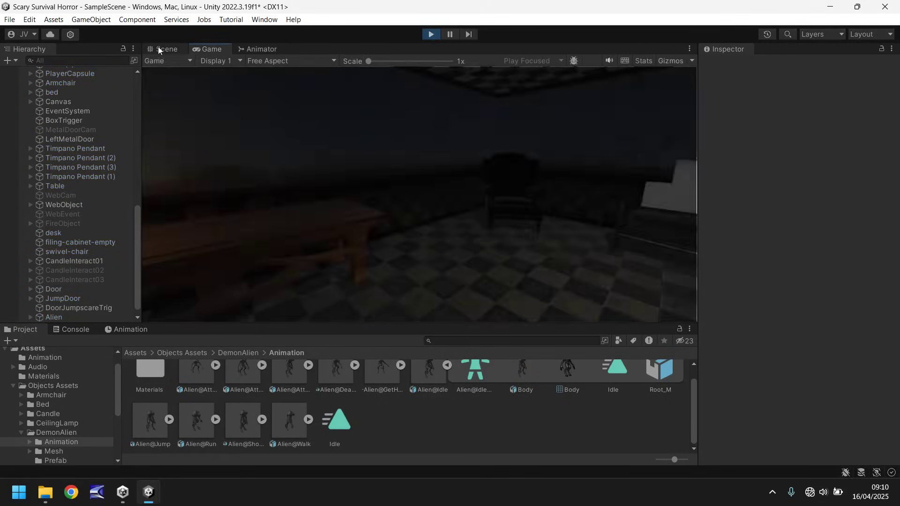
pyautogui.click(159, 48)
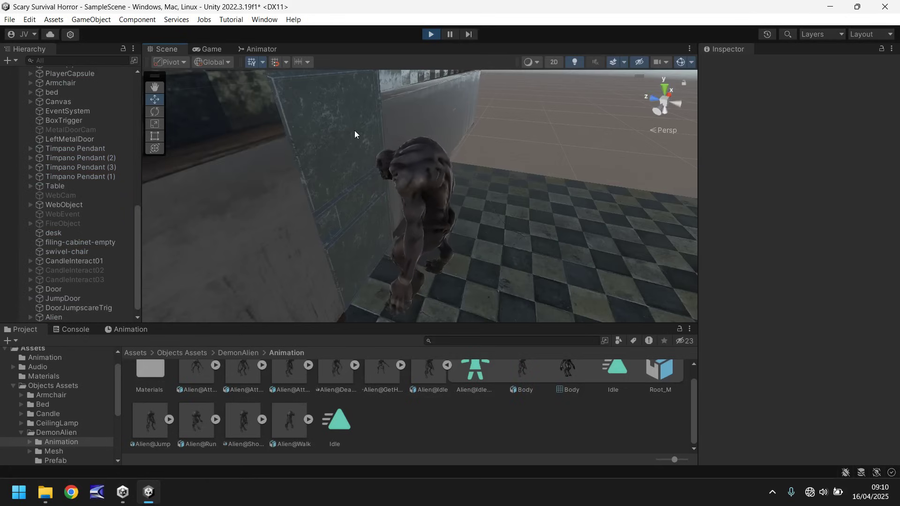
pyautogui.click(430, 34)
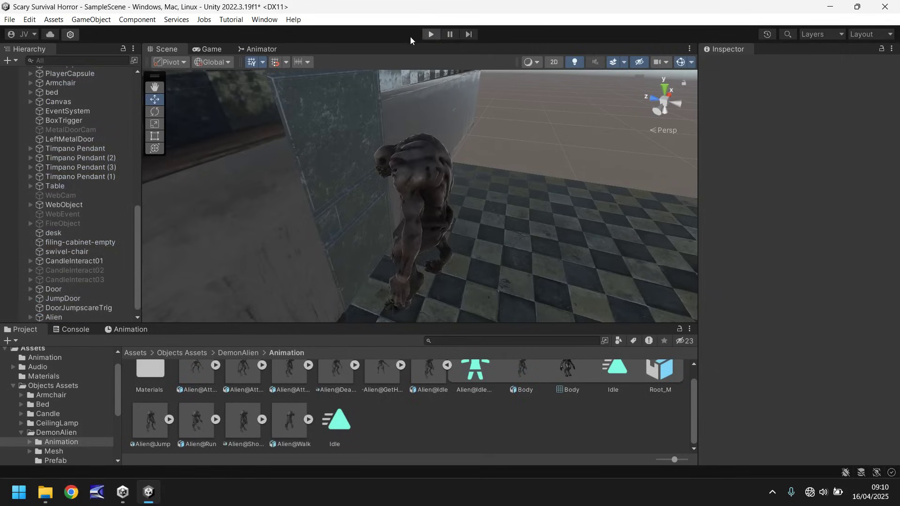
# Step: Set the speed of the Idle state in the Alien's animator controller to 0.5
pyautogui.click(266, 49)
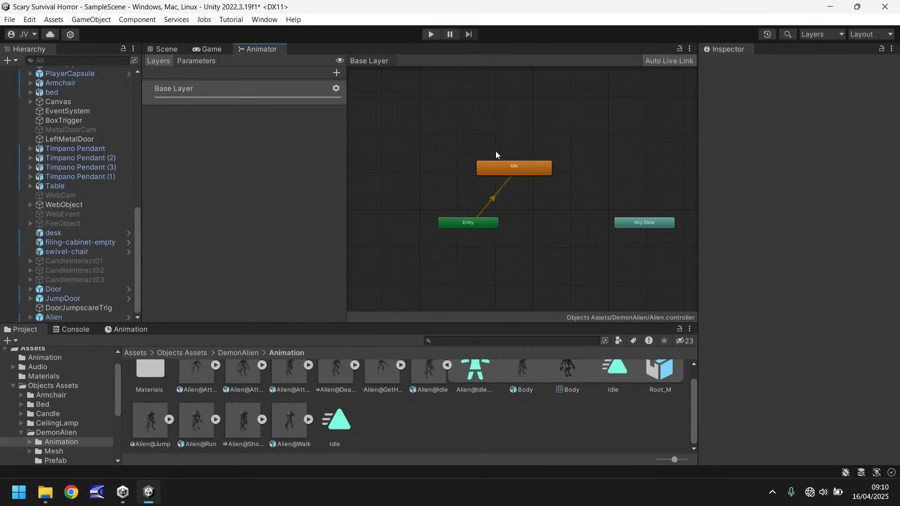
pyautogui.click(524, 168)
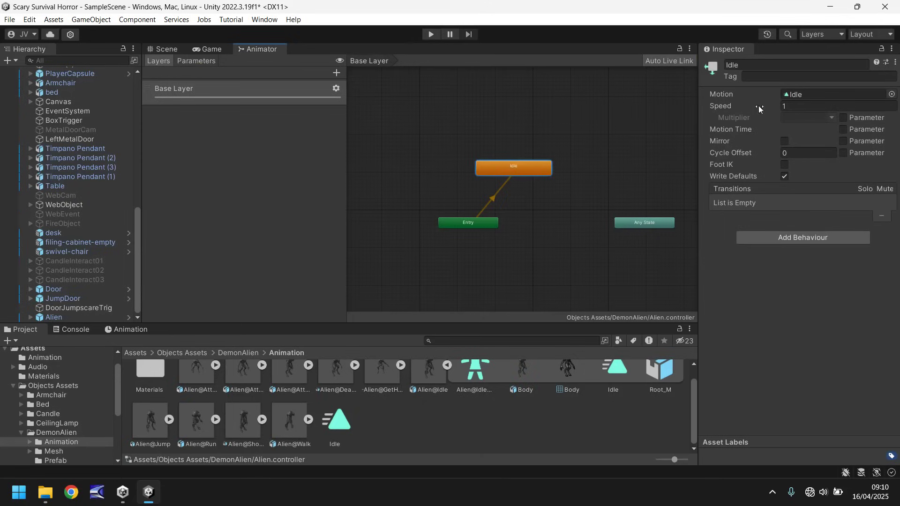
pyautogui.click(805, 107)
pyautogui.doubleClick(805, 107)
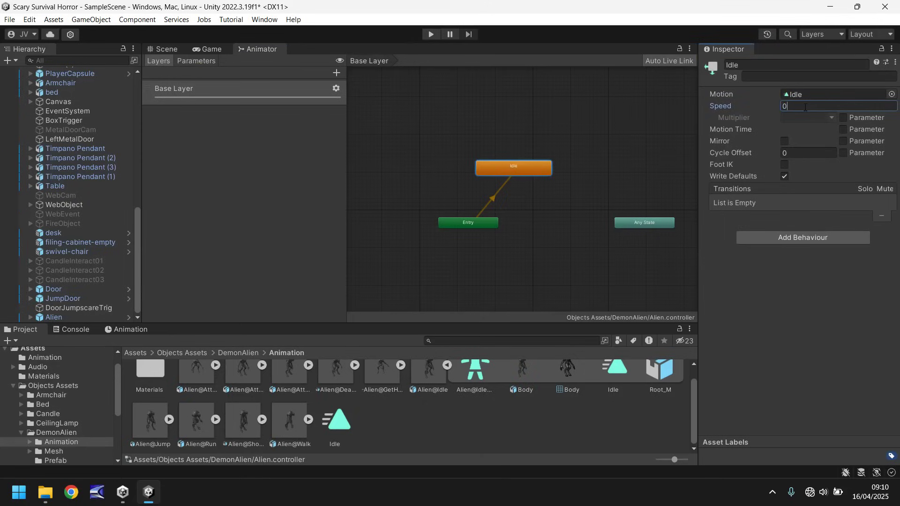
pyautogui.write('0.5')
# Step: Play the game to check the slowed idle animation in the Scene view, and stop it
pyautogui.click(430, 34)
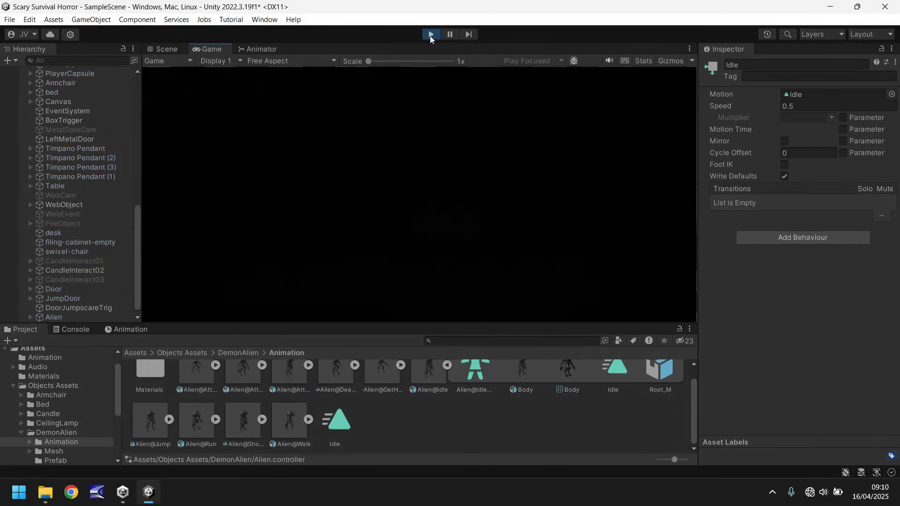
pyautogui.click(165, 49)
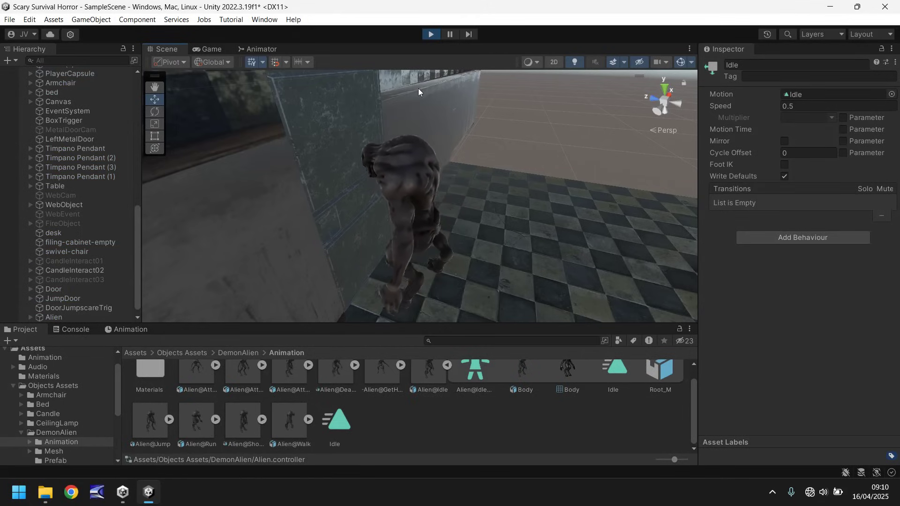
pyautogui.click(430, 34)
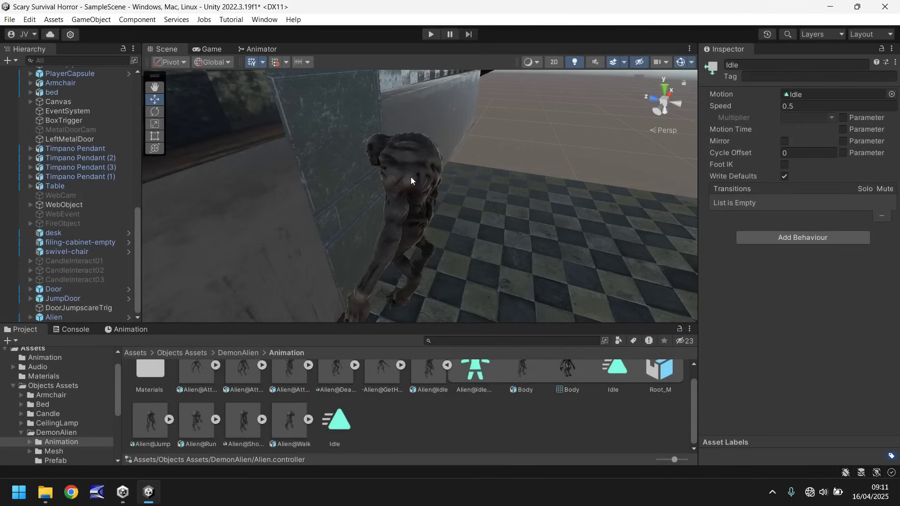
# Step: Duplicate the Attack(1) clip from the Alien@Attack(1) model in the Animation folder and rename the copy Attack
pyautogui.scroll(1, 249, 383)
pyautogui.click(246, 375)
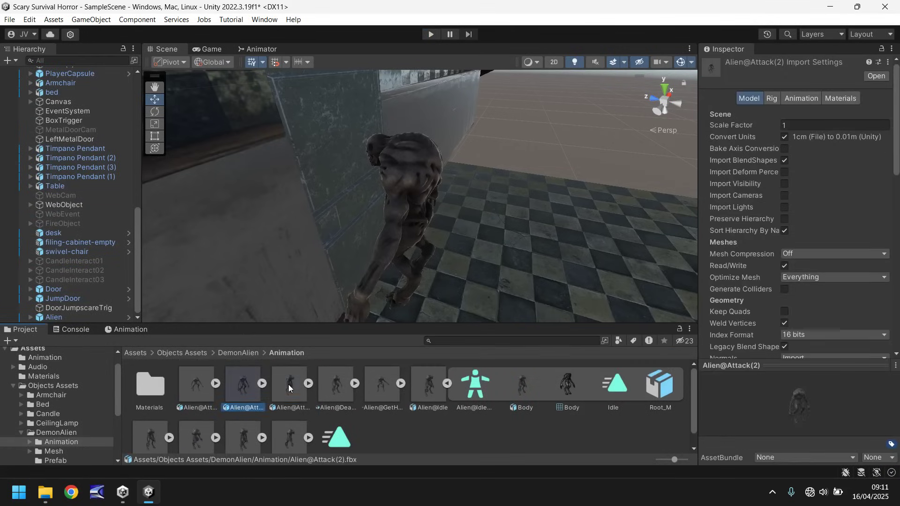
pyautogui.click(190, 387)
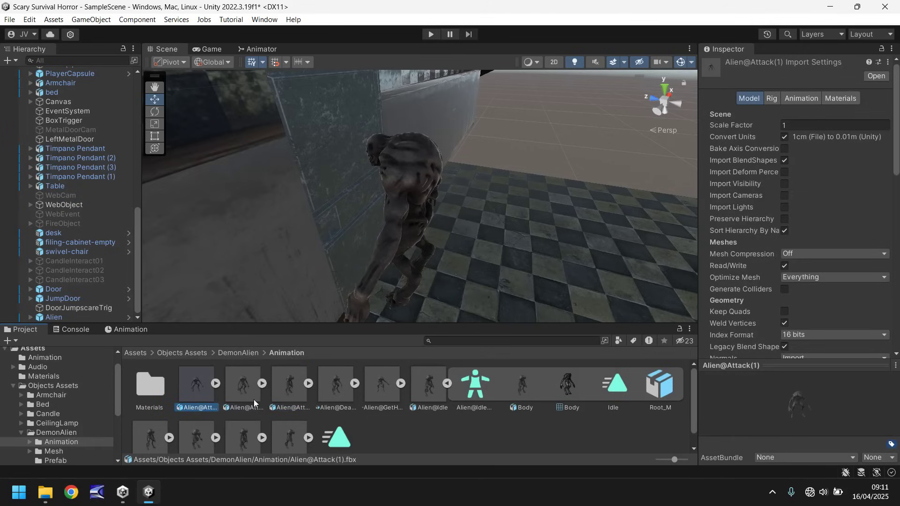
pyautogui.click(215, 384)
pyautogui.click(295, 384)
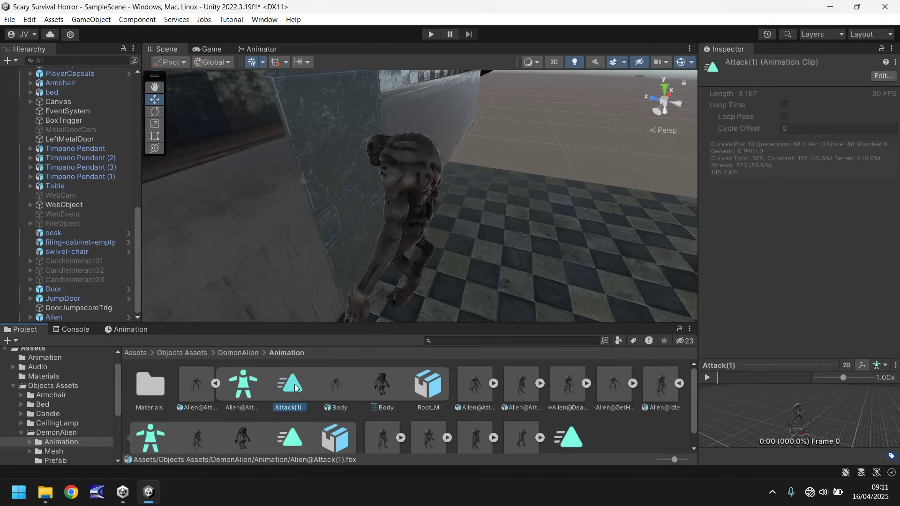
pyautogui.hotkey('ctrl', 'd')
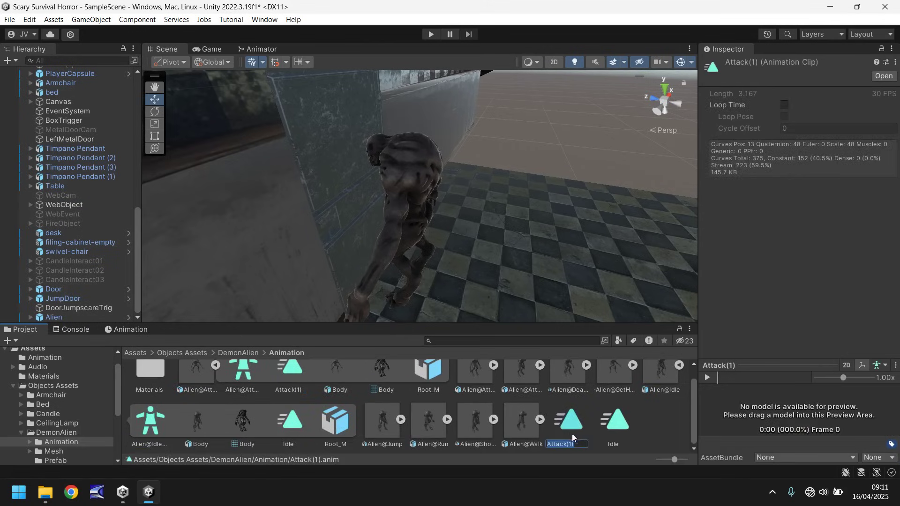
pyautogui.click(572, 443)
pyautogui.press('Return')
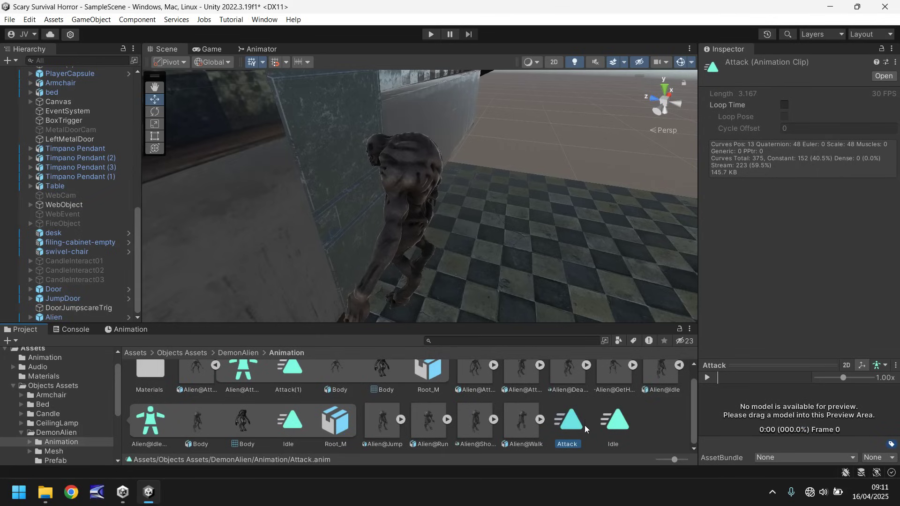
# Step: Add the Attack clip as a state in the Alien's animator controller, placed below and beside Idle
pyautogui.scroll(1, 565, 424)
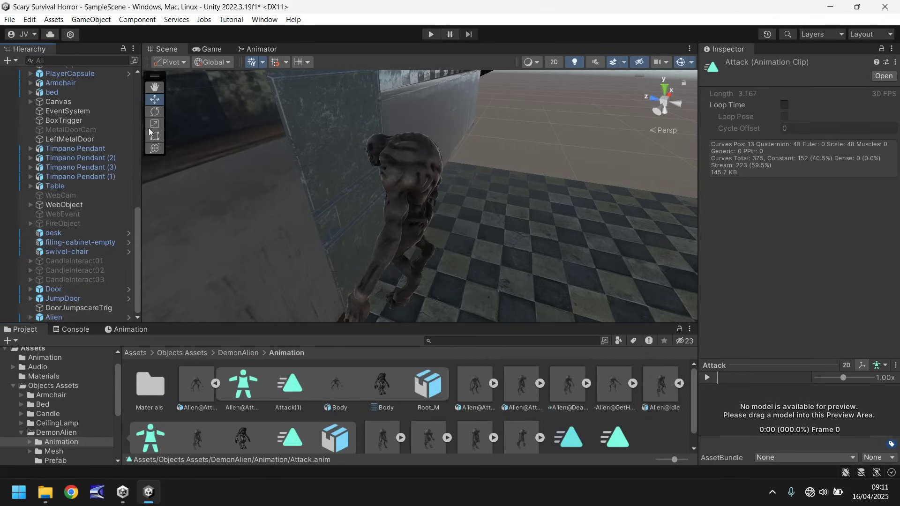
pyautogui.click(266, 49)
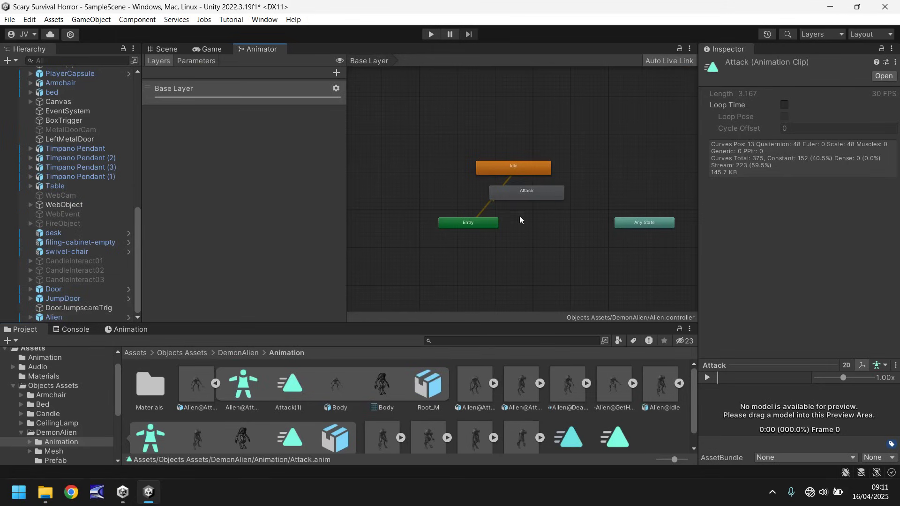
pyautogui.moveTo(523, 192); pyautogui.dragTo(557, 196)
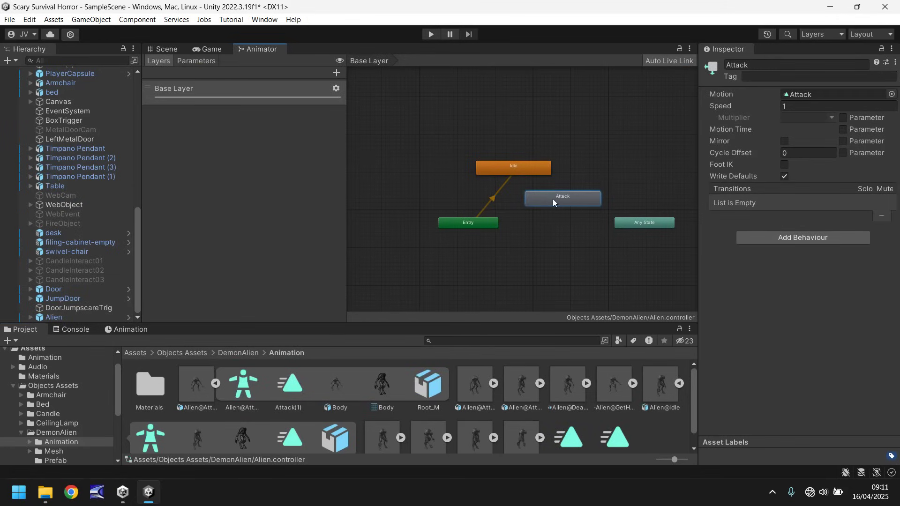
# Step: Set Attack as the layer default state and run the game to watch the Alien's attack in the Scene view
pyautogui.rightClick(553, 200)
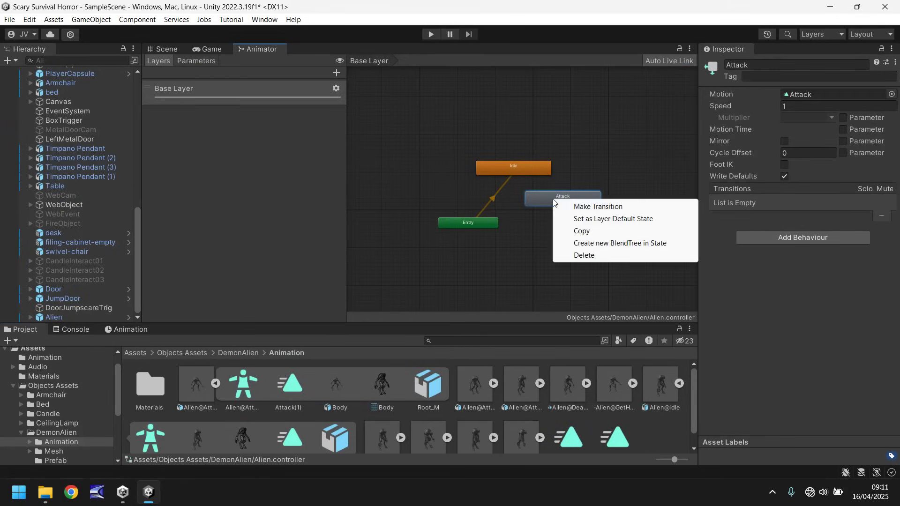
pyautogui.click(608, 221)
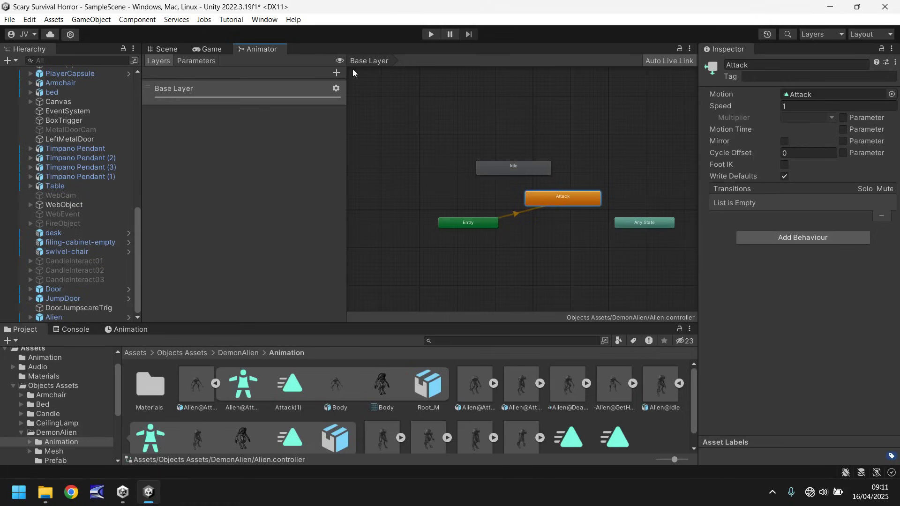
pyautogui.click(431, 34)
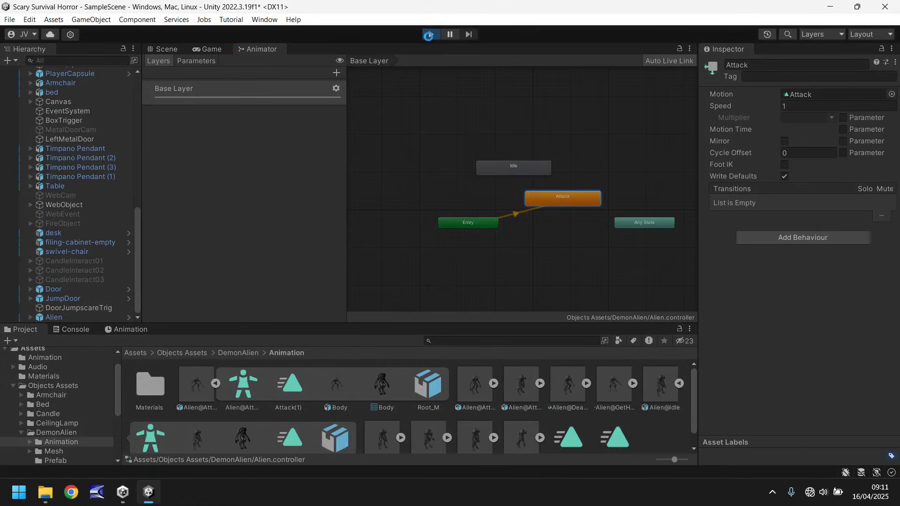
pyautogui.click(159, 49)
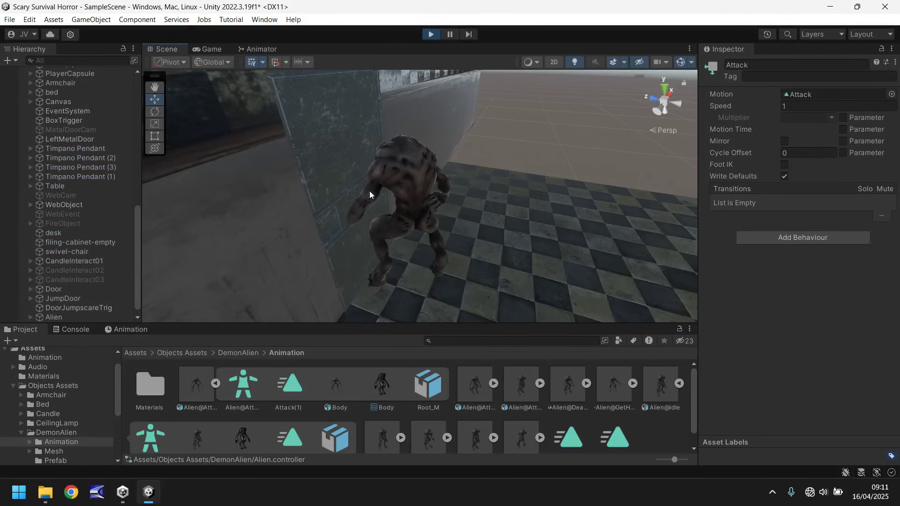
pyautogui.click(429, 33)
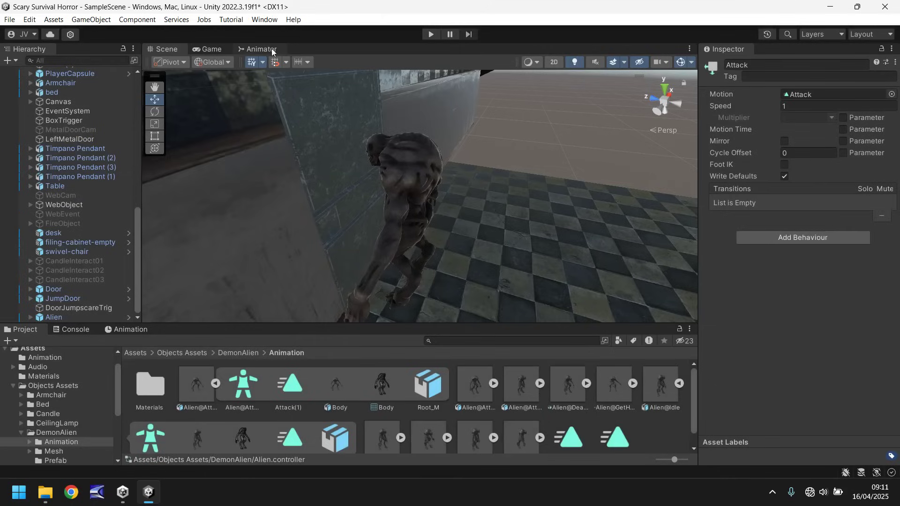
# Step: Set the Idle state as the layer default state in the Alien's animator controller
pyautogui.click(272, 48)
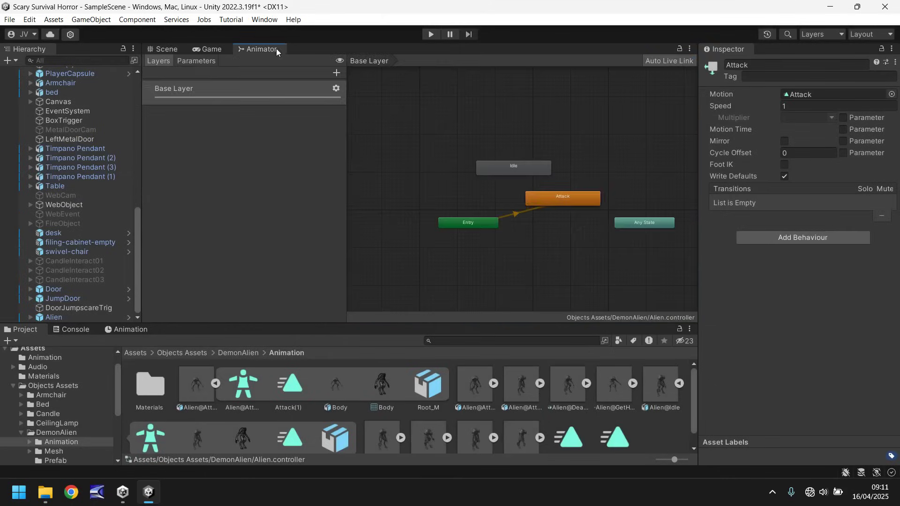
pyautogui.rightClick(505, 165)
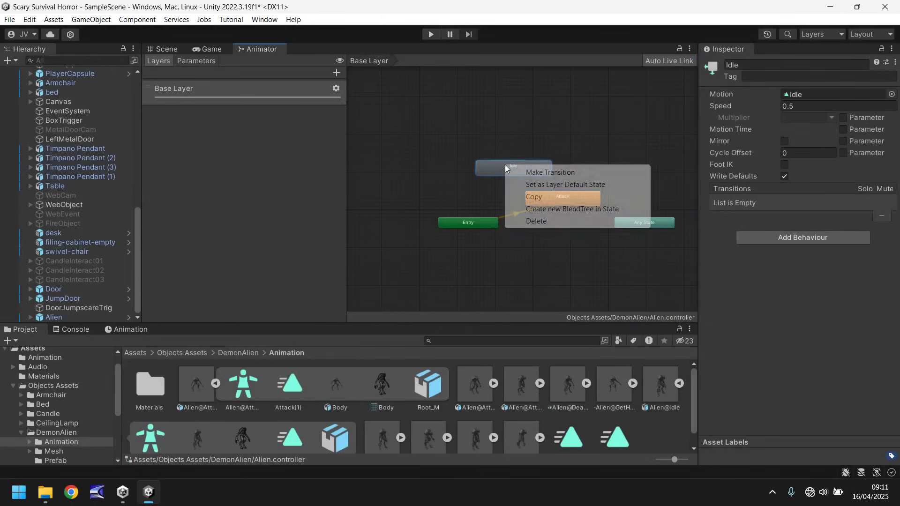
pyautogui.click(576, 185)
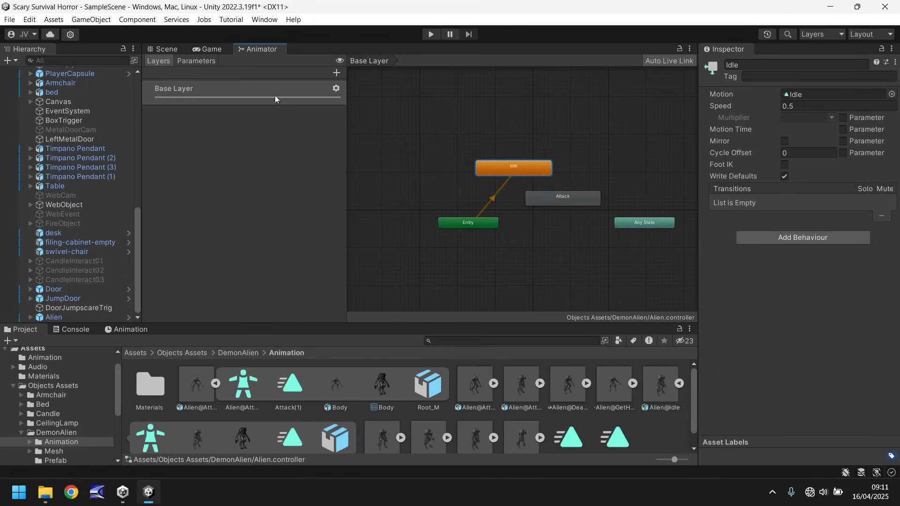
# Step: Move the PlayerCapsule along the Z axis to about -76.26, into the checkered-floor corridor, and focus the view on it
pyautogui.click(167, 49)
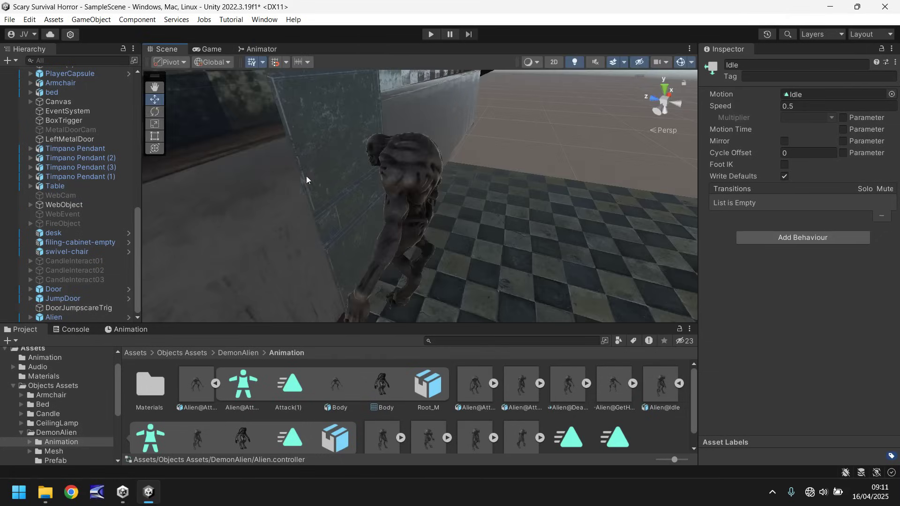
pyautogui.moveTo(306, 181); pyautogui.dragTo(412, 212, button='right')
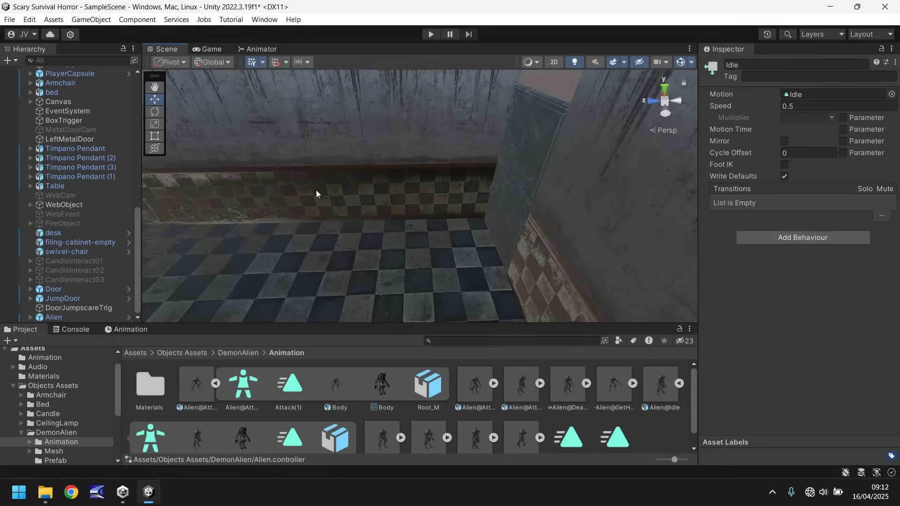
pyautogui.scroll(6, 71, 184)
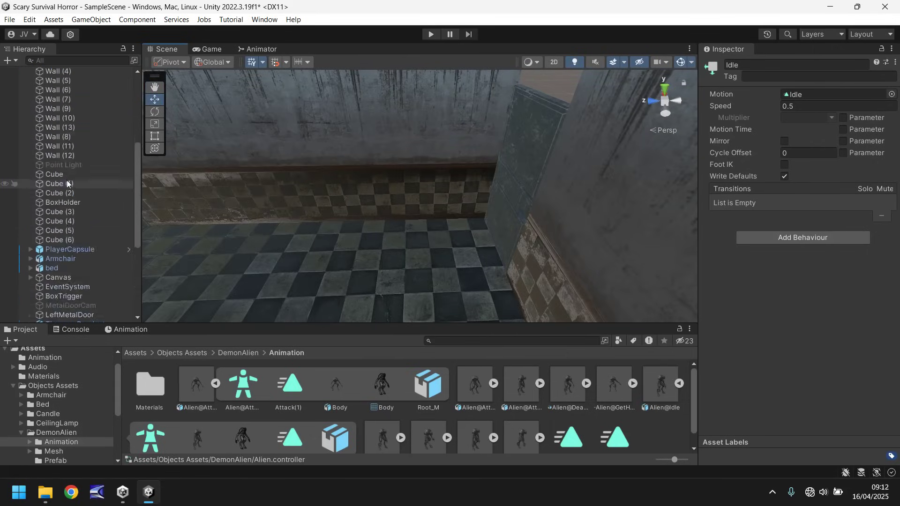
pyautogui.scroll(8, 68, 178)
pyautogui.scroll(-12, 64, 176)
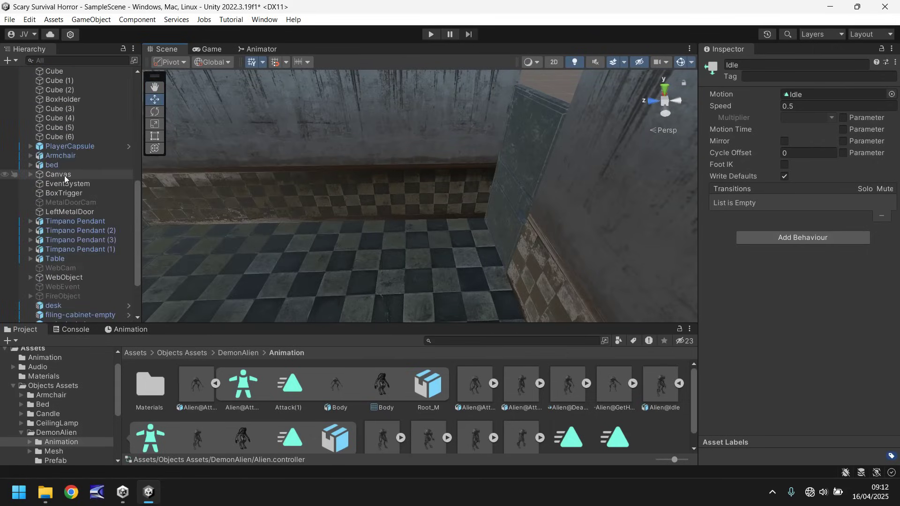
pyautogui.doubleClick(69, 147)
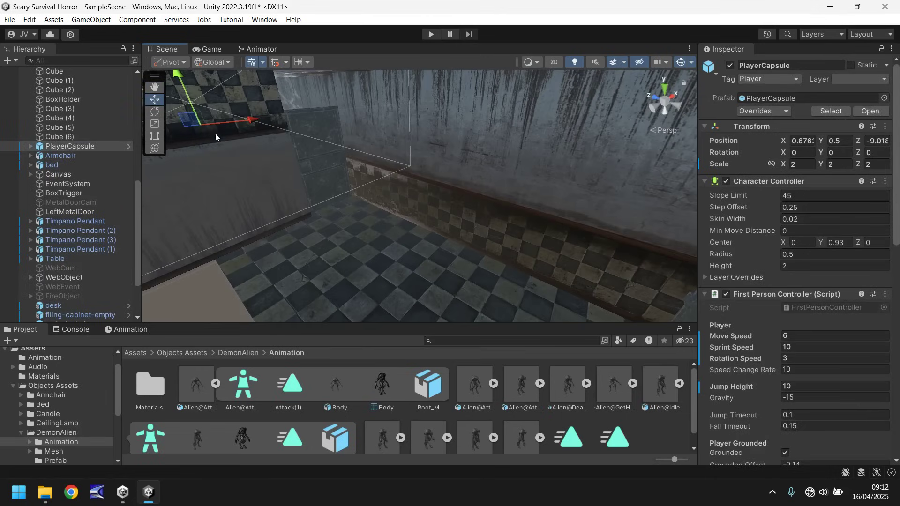
pyautogui.moveTo(229, 159); pyautogui.dragTo(322, 204, button='right')
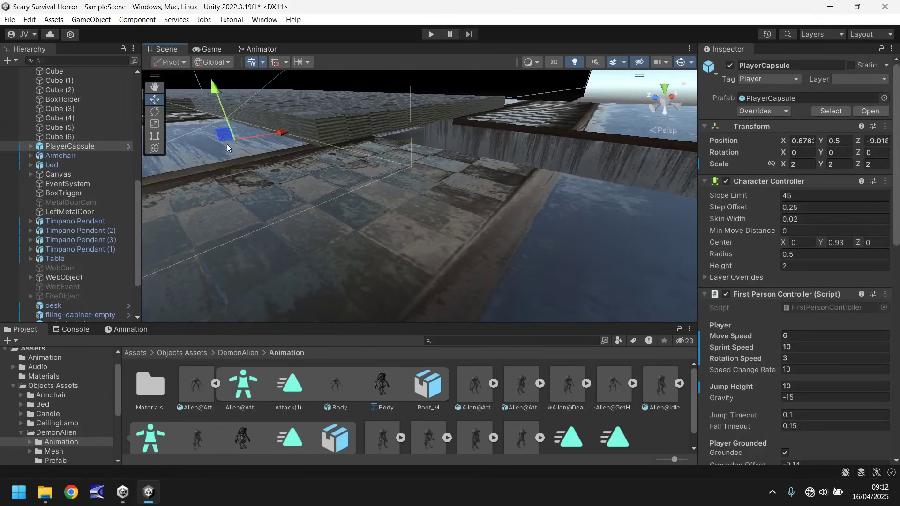
pyautogui.moveTo(227, 144); pyautogui.dragTo(241, 147, button='right')
pyautogui.moveTo(249, 149); pyautogui.dragTo(581, 257)
pyautogui.moveTo(582, 258); pyautogui.dragTo(495, 207, button='middle')
pyautogui.press('f')
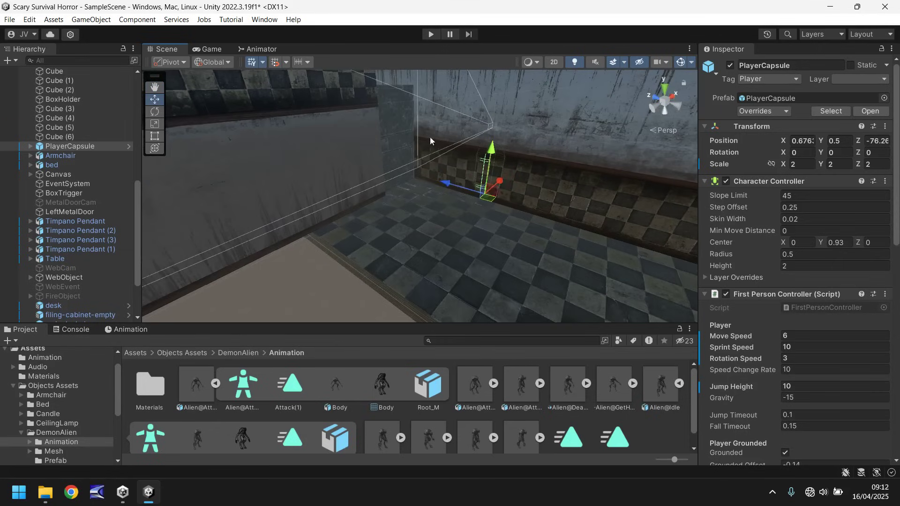
# Step: Move the PlayerCapsule to about X -3.32, Z -77.26, and run the game to walk through the doorway towards the Alien
pyautogui.moveTo(497, 188); pyautogui.dragTo(435, 206)
pyautogui.click(431, 34)
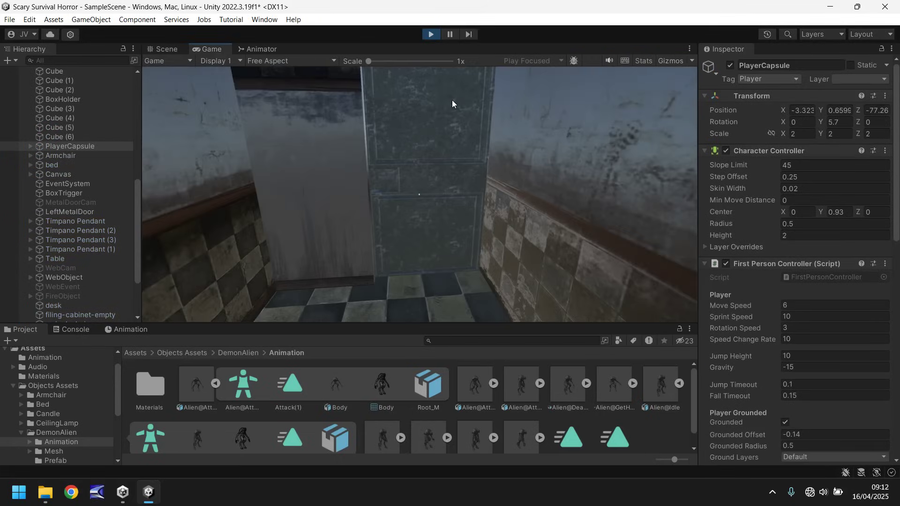
pyautogui.click(452, 100)
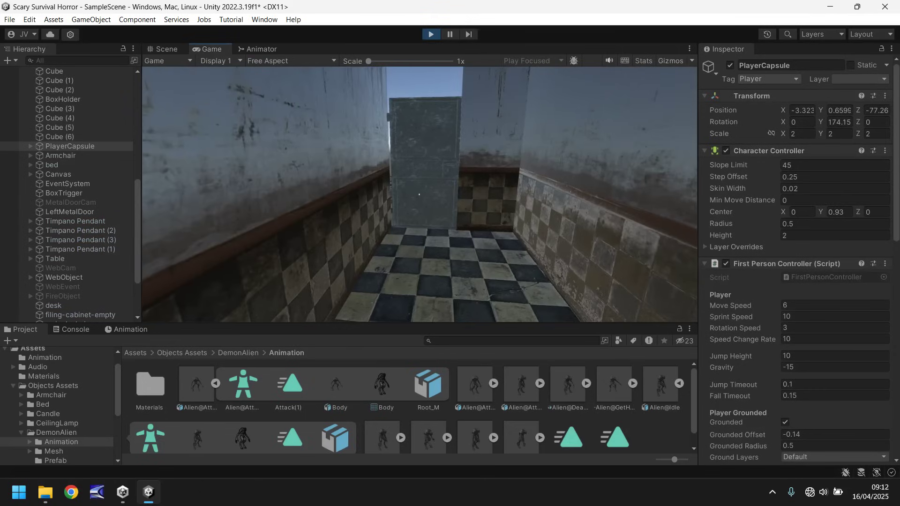
pyautogui.press('w')
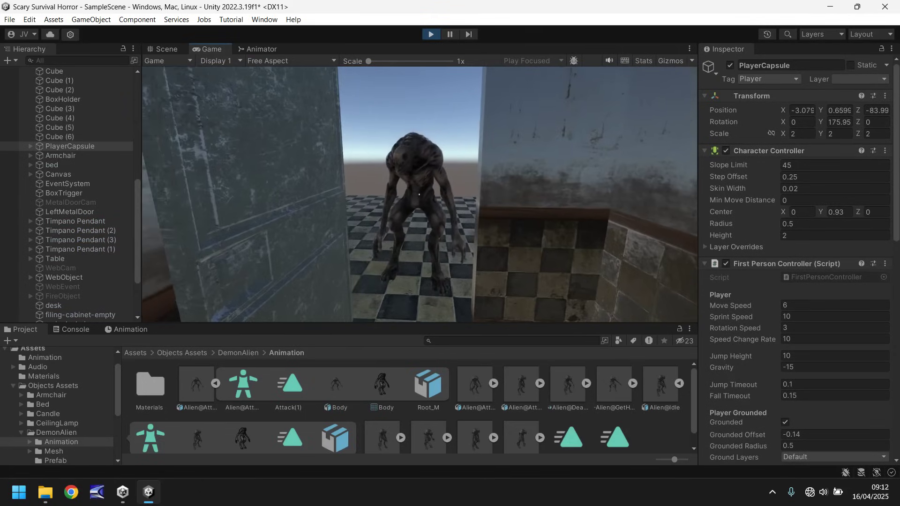
pyautogui.press('w')
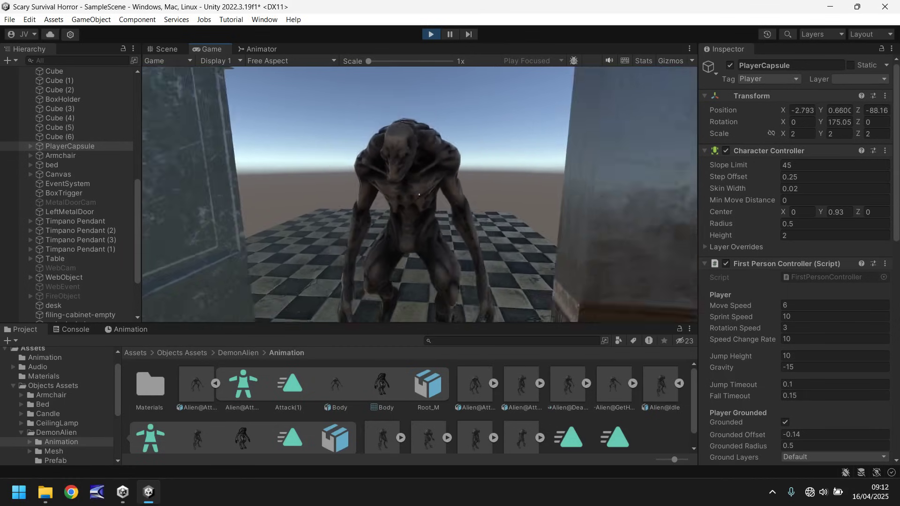
pyautogui.press('s')
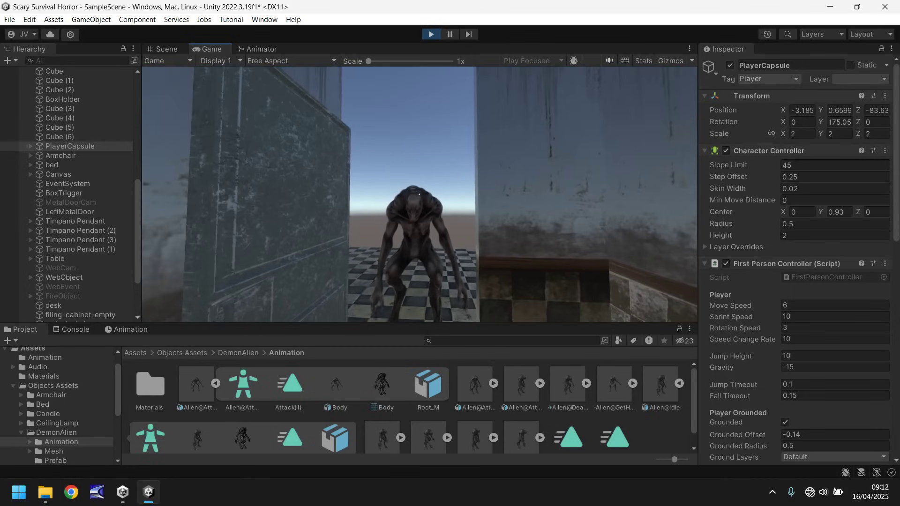
pyautogui.hotkey('ctrl', 'p')
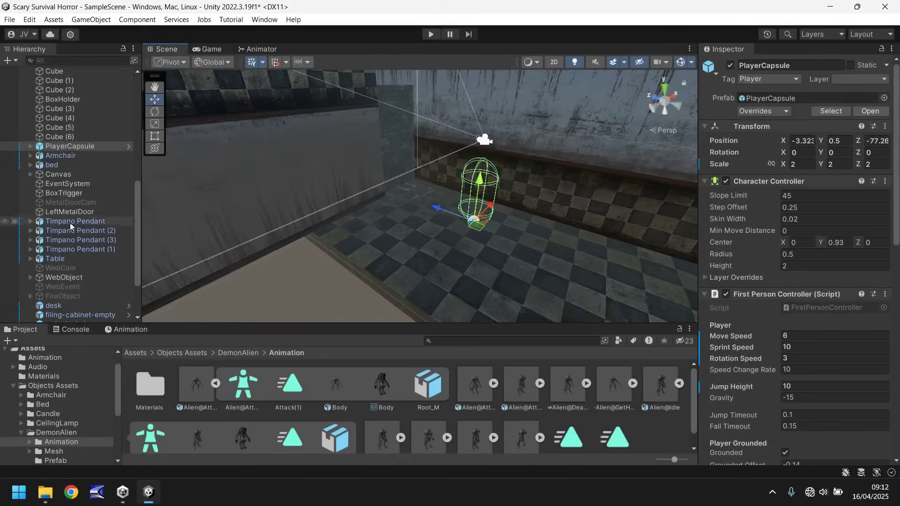
# Step: Set the Alien's scale to 4 on all three axes and run the game to check its size at the doorway
pyautogui.moveTo(138, 244); pyautogui.dragTo(137, 275)
pyautogui.click(54, 318)
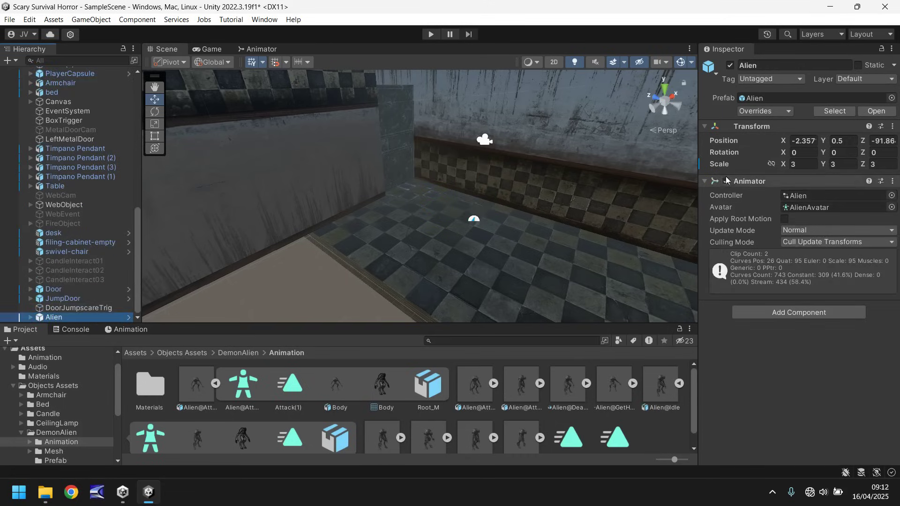
pyautogui.click(838, 164)
pyautogui.write('4')
pyautogui.press('Tab')
pyautogui.write('4')
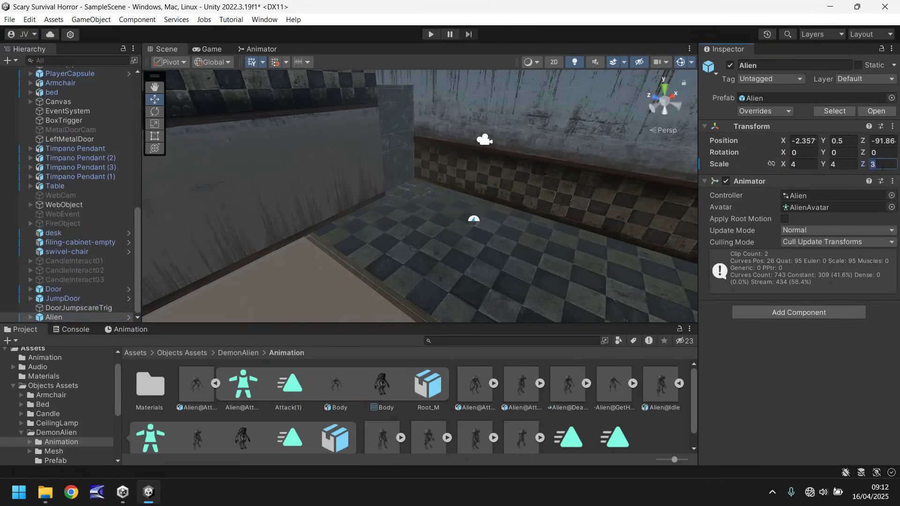
pyautogui.press('Return')
pyautogui.click(427, 34)
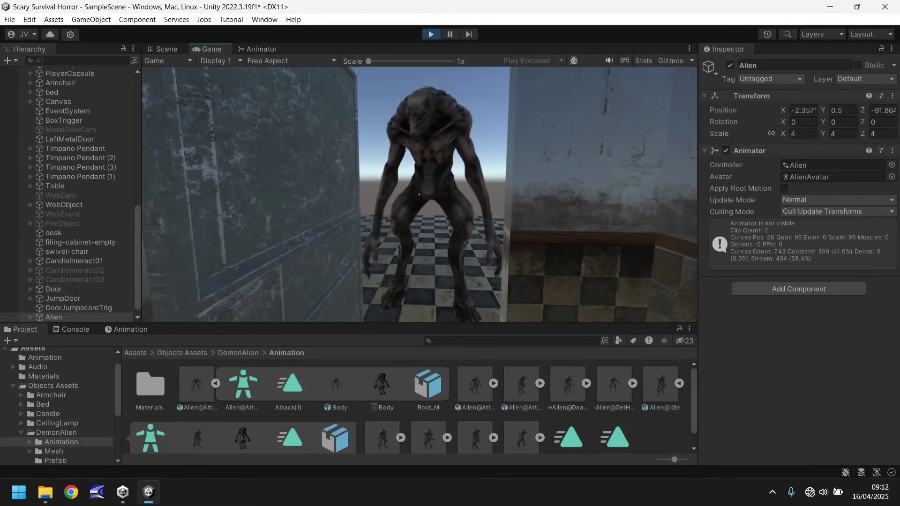
pyautogui.hotkey('ctrl', 'p')
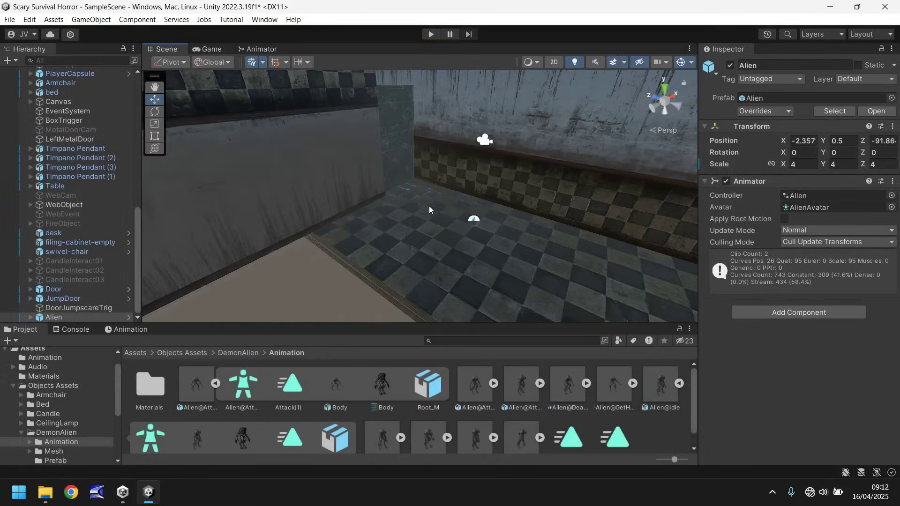
# Step: Duplicate the Attack(3) clip from the Alien@Attack(3) model as a standalone clip in the DemonAlien Animation folder
pyautogui.click(216, 384)
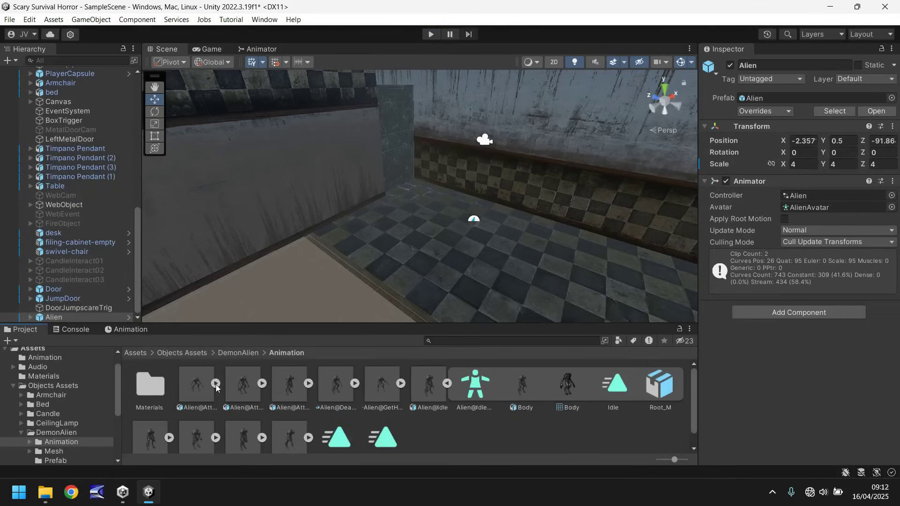
pyautogui.click(262, 384)
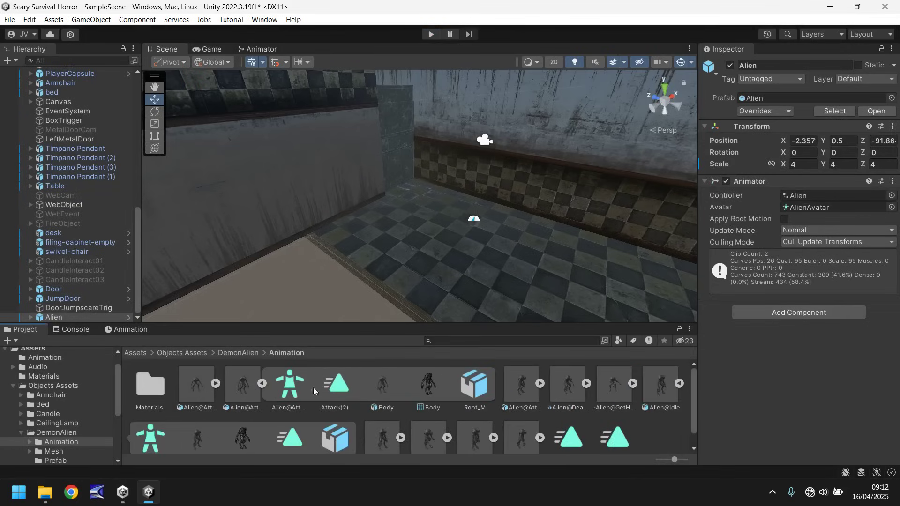
pyautogui.click(262, 384)
pyautogui.click(308, 384)
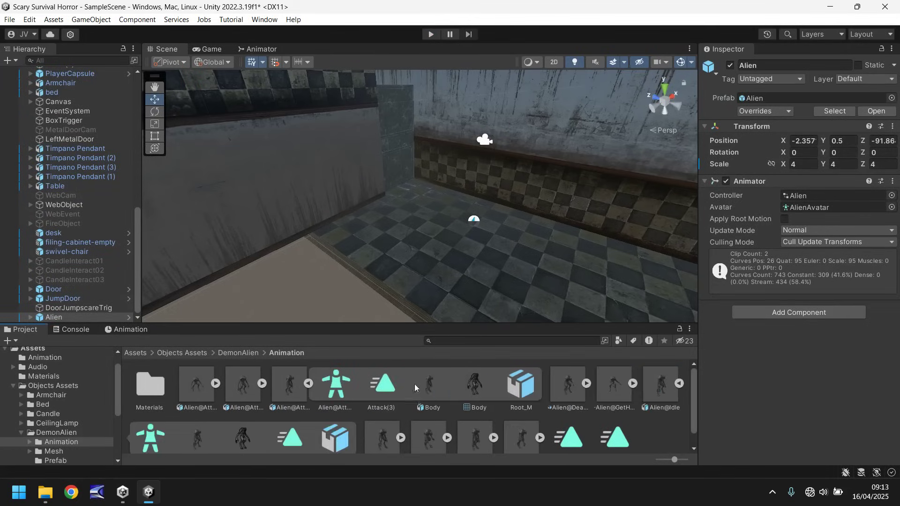
pyautogui.click(373, 380)
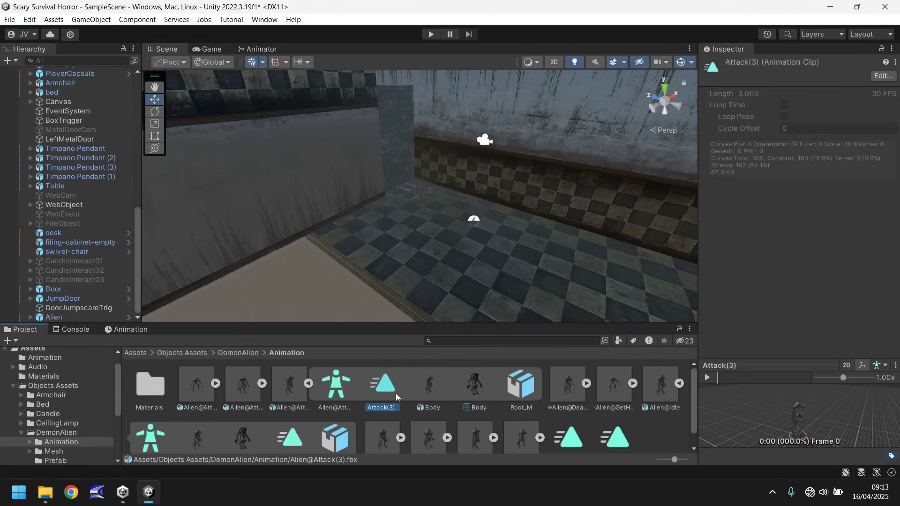
pyautogui.hotkey('ctrl', 'd')
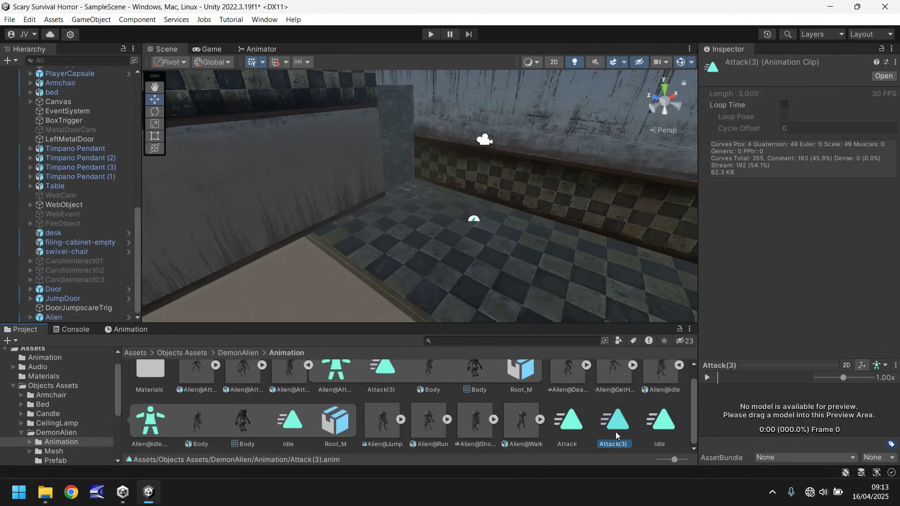
# Step: Add the duplicated Attack(3) clip as a state in the Alien's animator controller and set it as the layer default state
pyautogui.scroll(1, 615, 426)
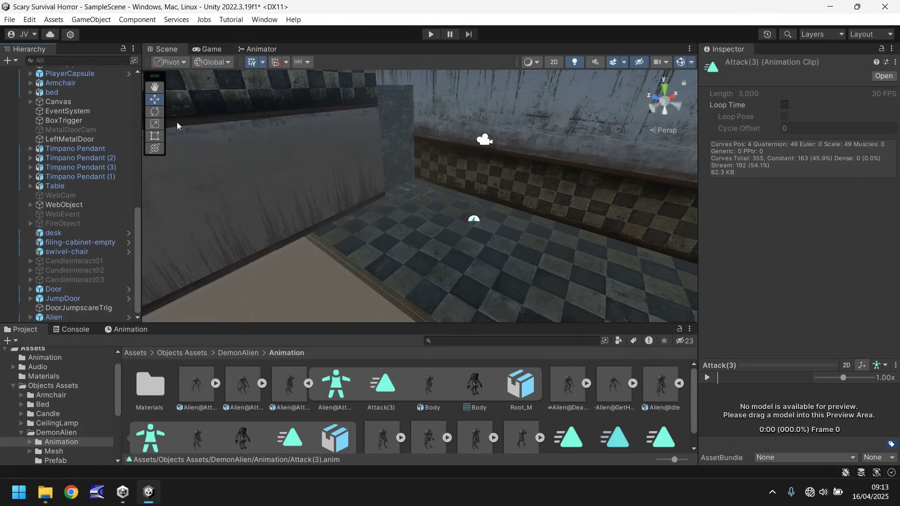
pyautogui.click(61, 317)
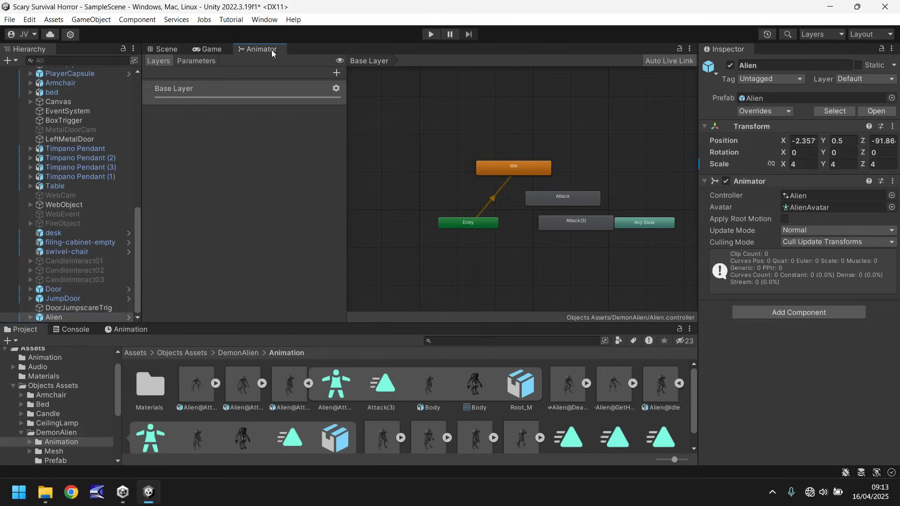
pyautogui.click(569, 226)
pyautogui.rightClick(569, 225)
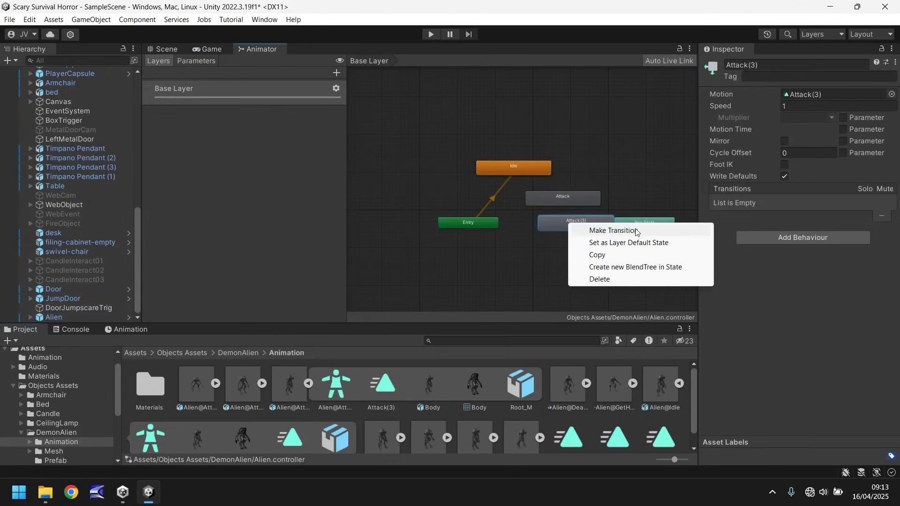
pyautogui.click(624, 244)
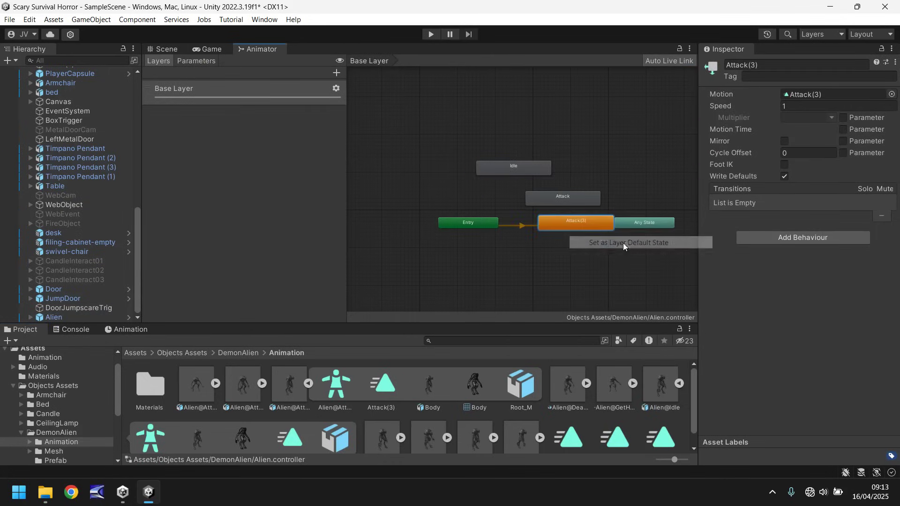
# Step: Run the game and watch the Alien's Attack(3) animation in the Scene view
pyautogui.click(170, 49)
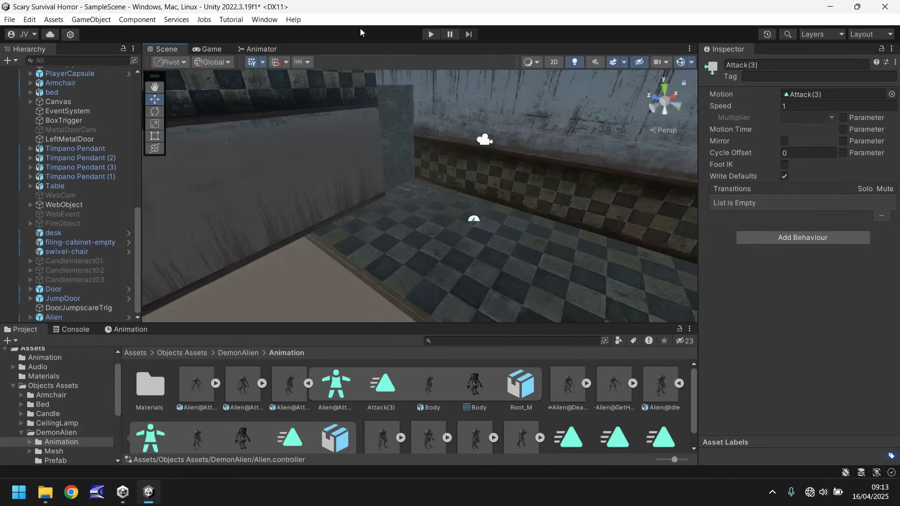
pyautogui.click(428, 32)
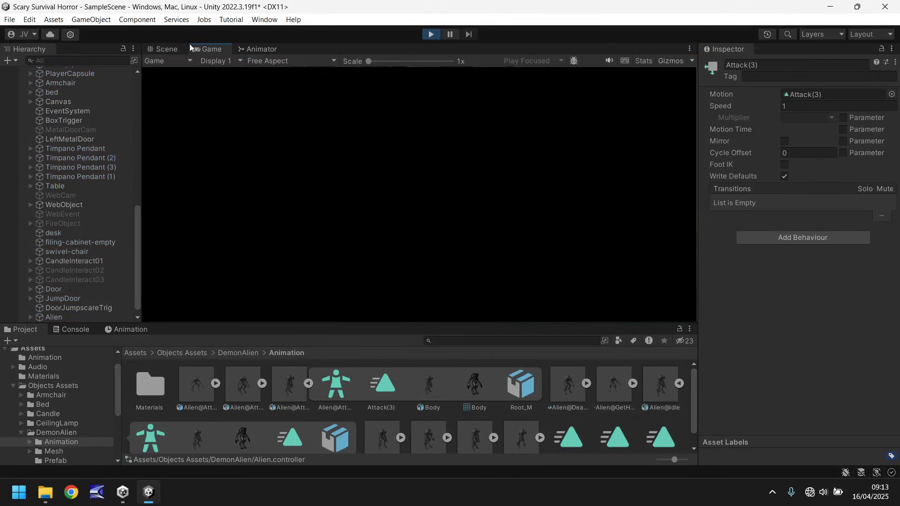
pyautogui.click(167, 49)
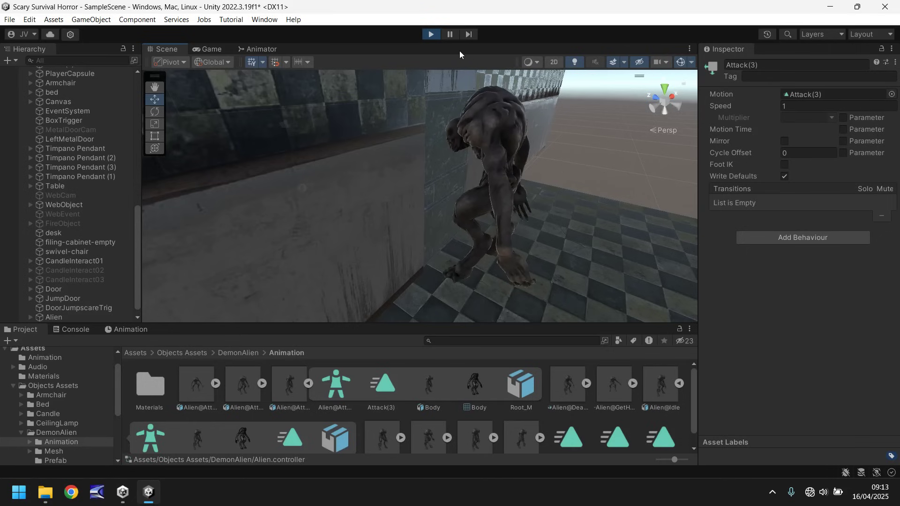
pyautogui.click(431, 34)
# Step: Enable Loop Time on the duplicated Attack(3) animation clip
pyautogui.scroll(-1, 586, 398)
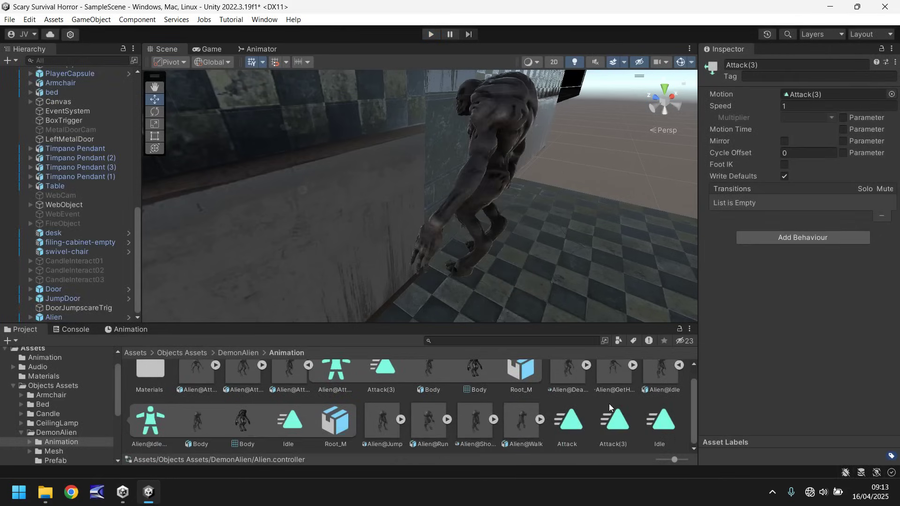
pyautogui.click(612, 418)
pyautogui.click(782, 106)
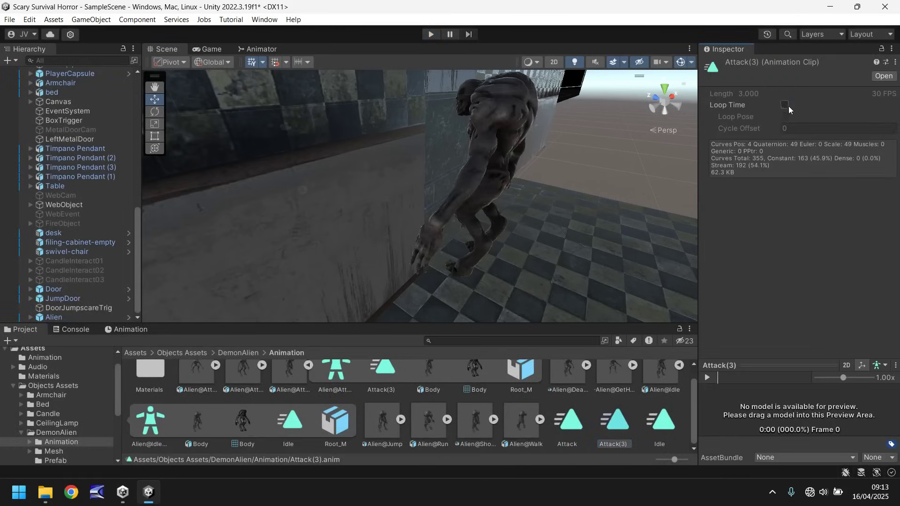
# Step: Run the game and watch the looping Attack(3) animation in the Scene view and from the player's viewpoint
pyautogui.click(430, 35)
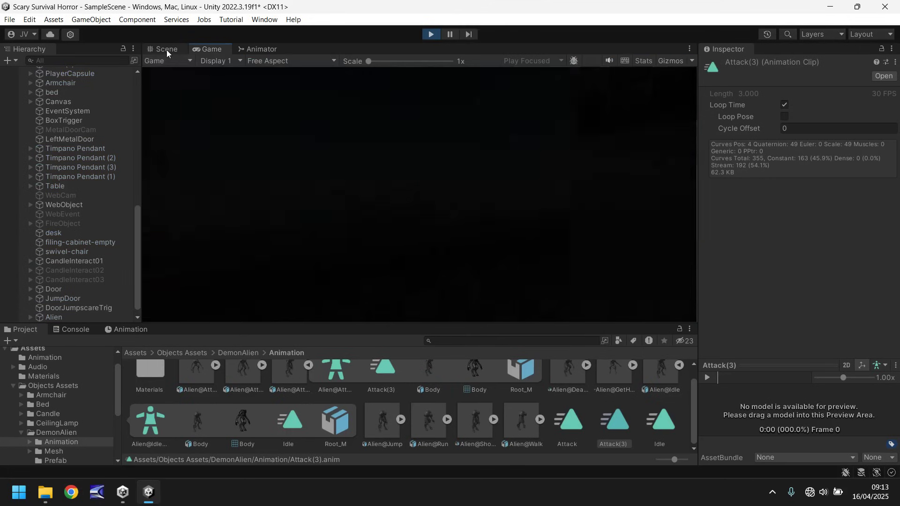
pyautogui.click(166, 48)
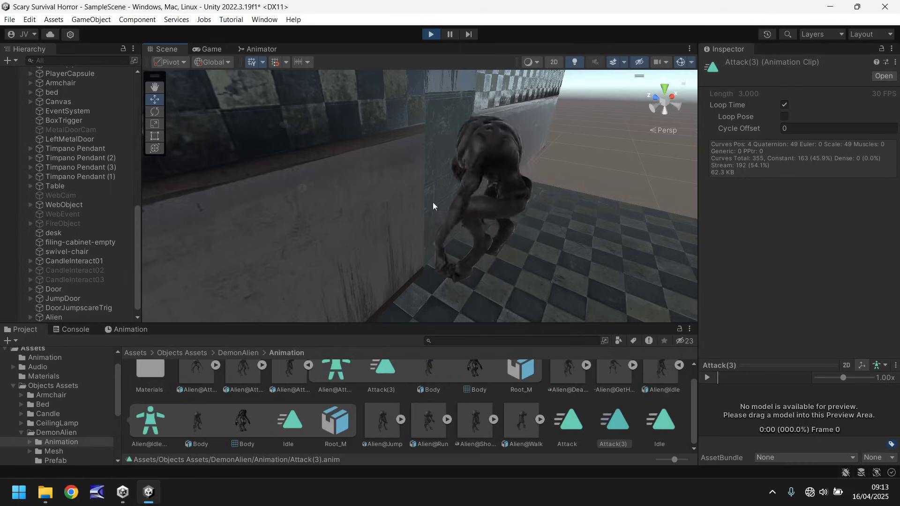
pyautogui.click(204, 50)
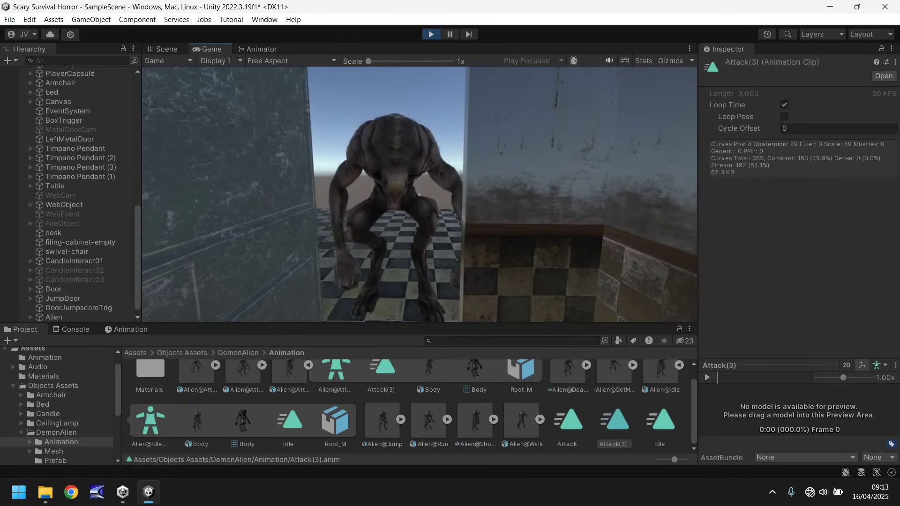
pyautogui.hotkey('ctrl', 'p')
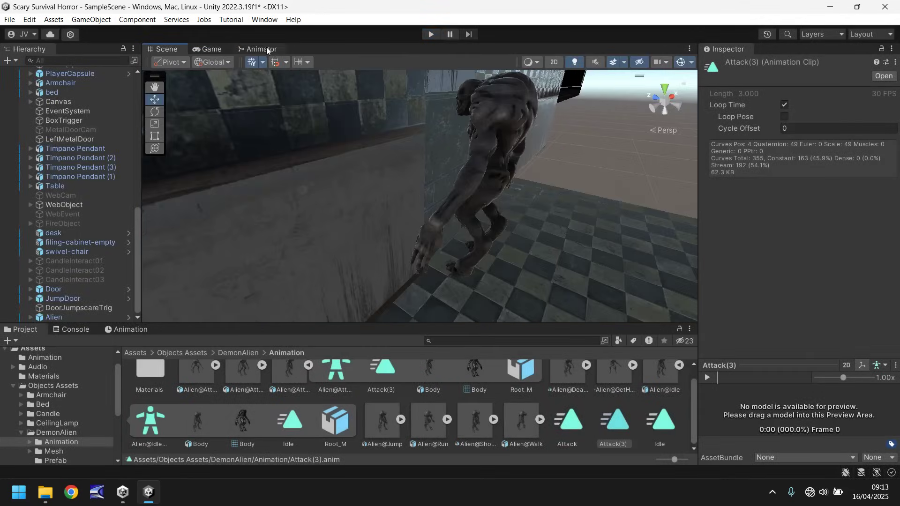
# Step: Make Idle the layer default state again in place of Attack(3) in the Alien's animator controller
pyautogui.click(260, 50)
pyautogui.rightClick(519, 170)
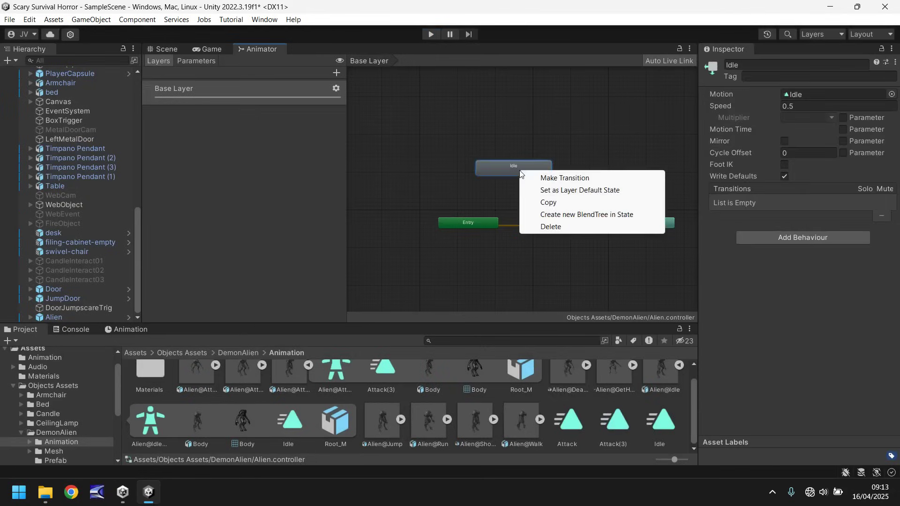
pyautogui.click(579, 190)
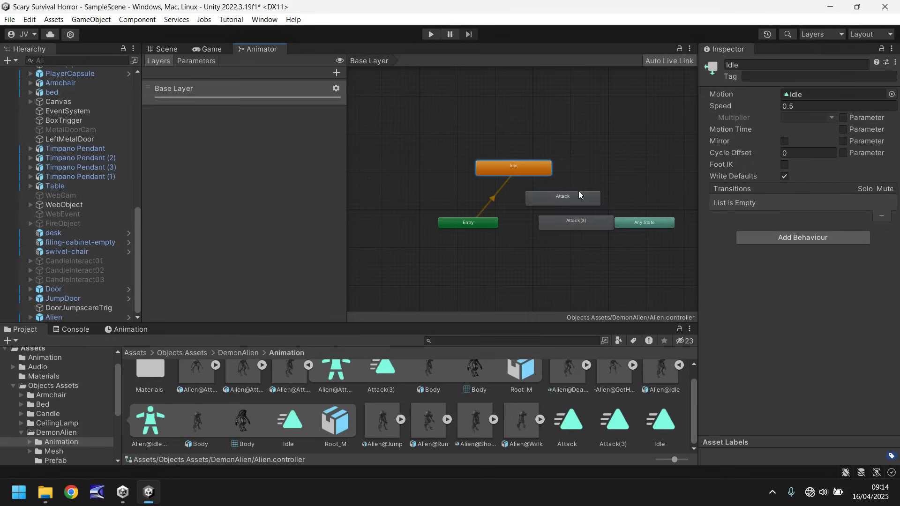
# Step: Examine the checkered-floor room with the desk, swivel chair and door in the Scene view
pyautogui.click(164, 49)
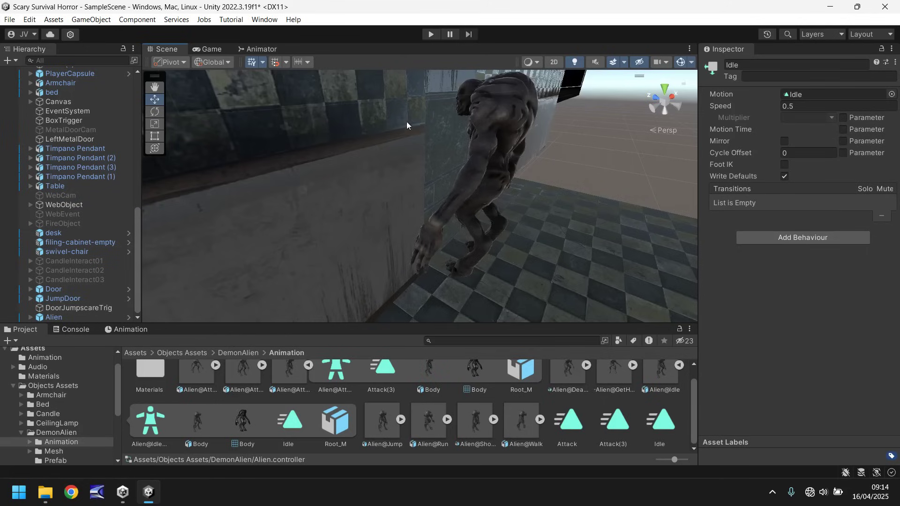
pyautogui.moveTo(406, 122); pyautogui.dragTo(374, 136, button='middle')
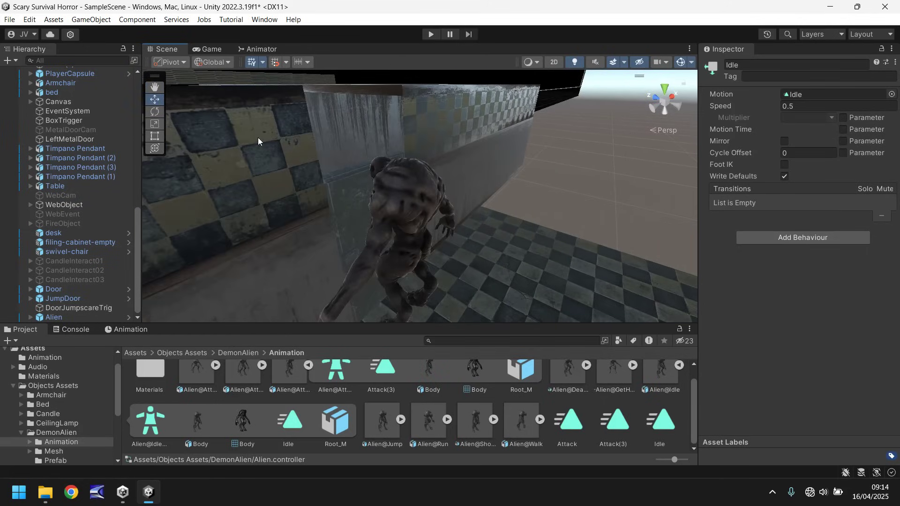
pyautogui.moveTo(218, 139); pyautogui.dragTo(284, 136, button='middle')
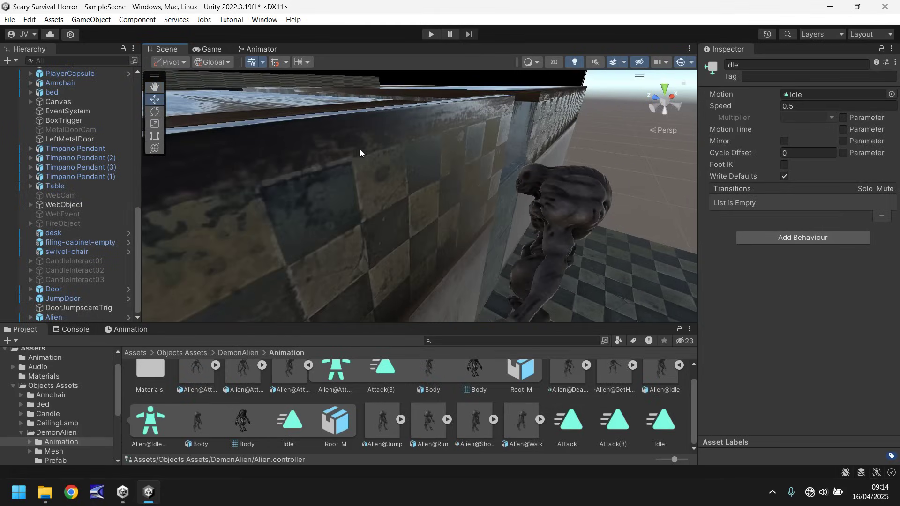
pyautogui.moveTo(498, 186); pyautogui.dragTo(311, 177, button='right')
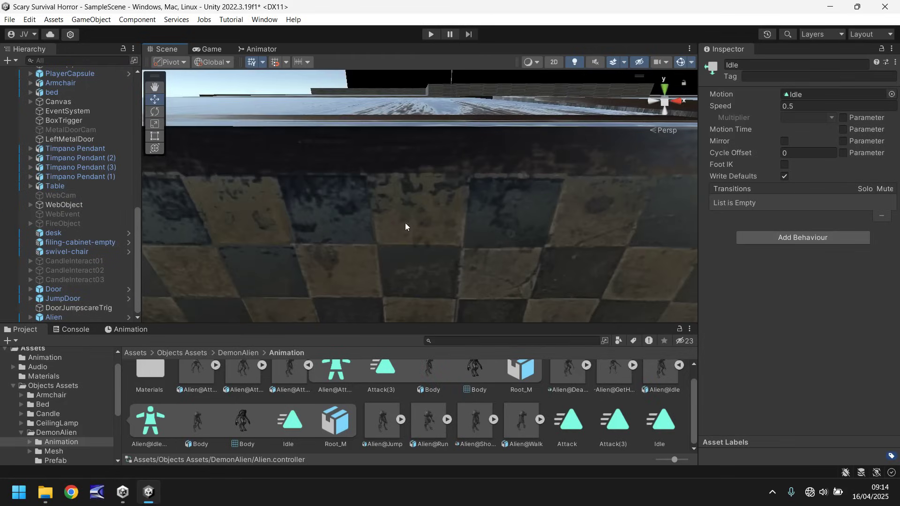
pyautogui.moveTo(408, 225); pyautogui.dragTo(521, 139, button='right')
pyautogui.moveTo(521, 139); pyautogui.dragTo(366, 218, button='middle')
pyautogui.moveTo(367, 218); pyautogui.dragTo(421, 206, button='right')
pyautogui.moveTo(421, 205); pyautogui.dragTo(419, 212, button='middle')
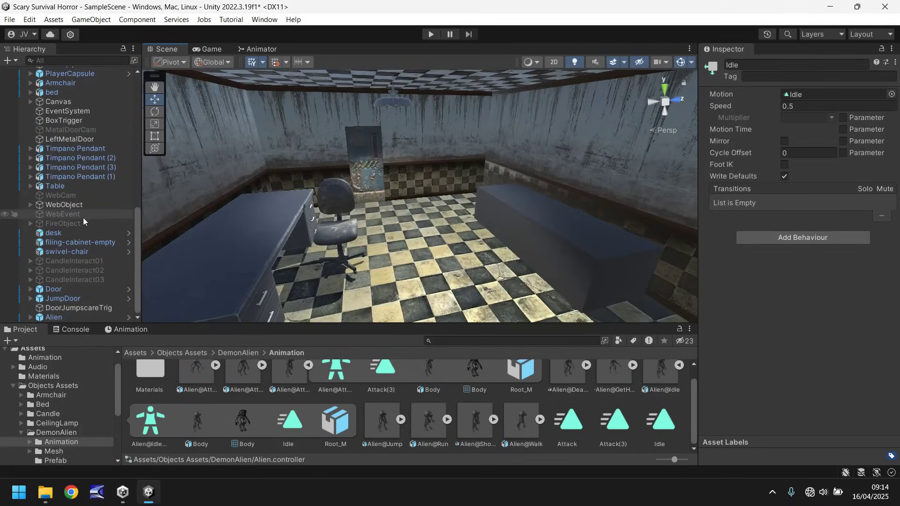
# Step: Activate the objects CandleInteract01 to CandleInteract03, view the lit candles on the desks, and deactivate all three again
pyautogui.scroll(10, 83, 217)
pyautogui.scroll(-8, 79, 215)
pyautogui.scroll(-2, 74, 211)
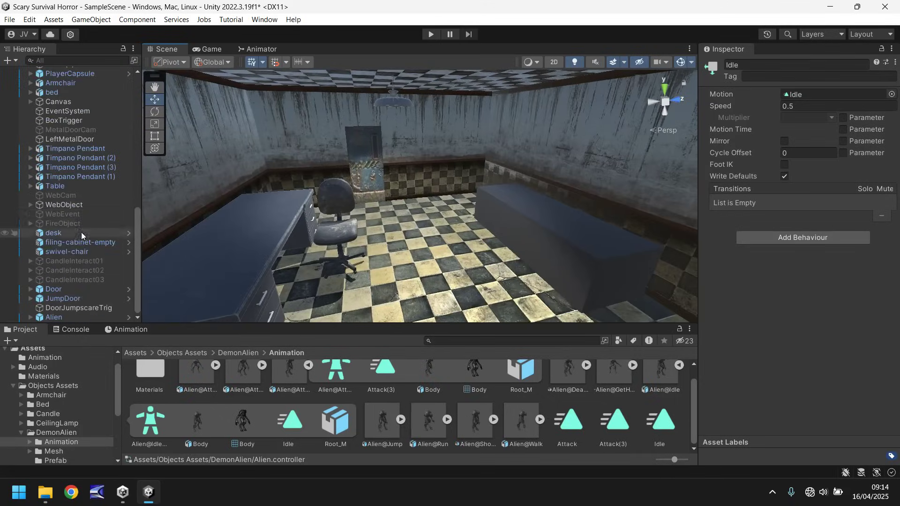
pyautogui.click(85, 259)
pyautogui.keyDown('shift'); pyautogui.click(97, 278); pyautogui.keyUp('shift')
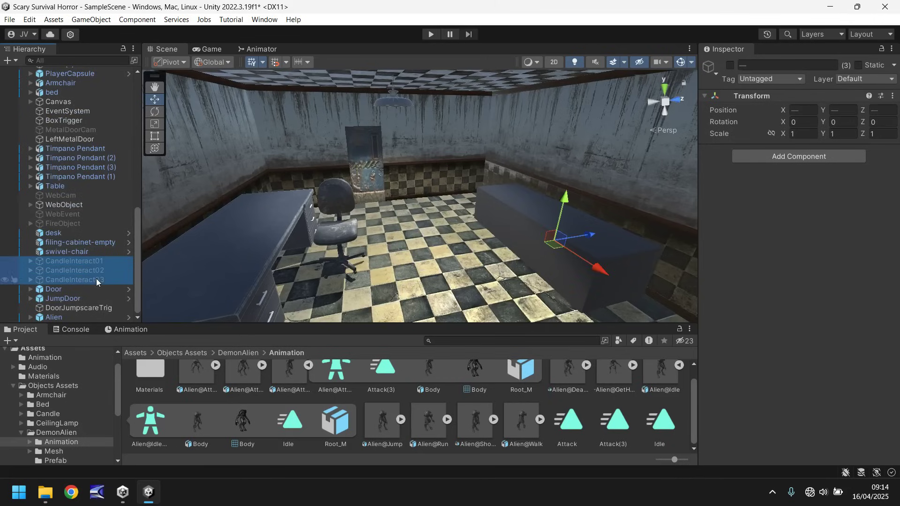
pyautogui.click(731, 66)
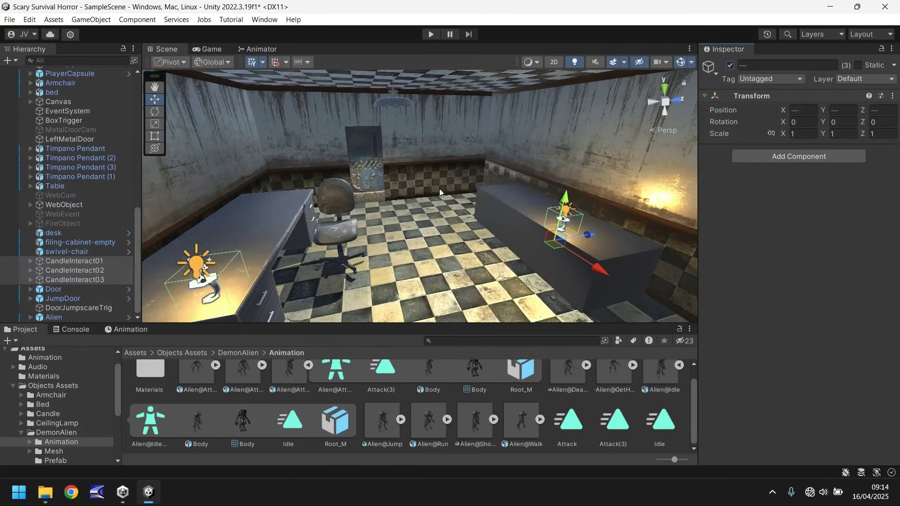
pyautogui.moveTo(440, 192); pyautogui.dragTo(325, 192, button='middle')
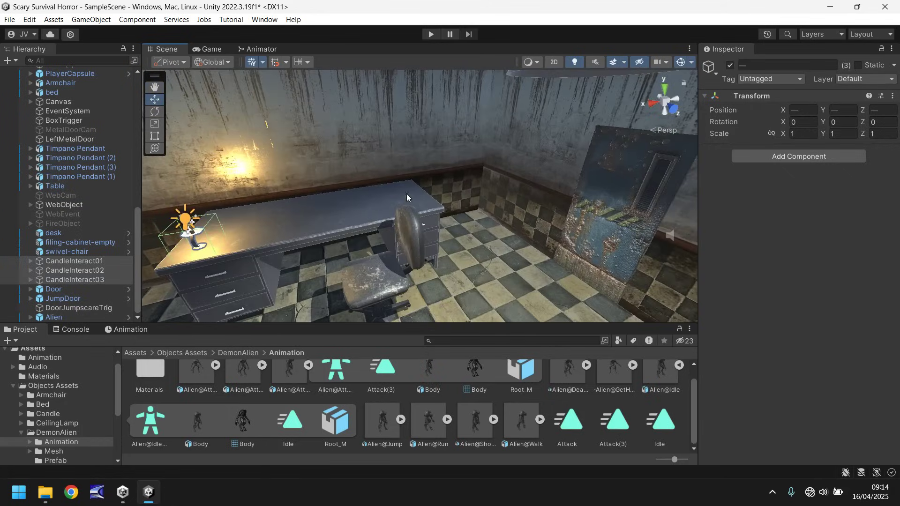
pyautogui.hotkey('alt', 'shift', 'a')
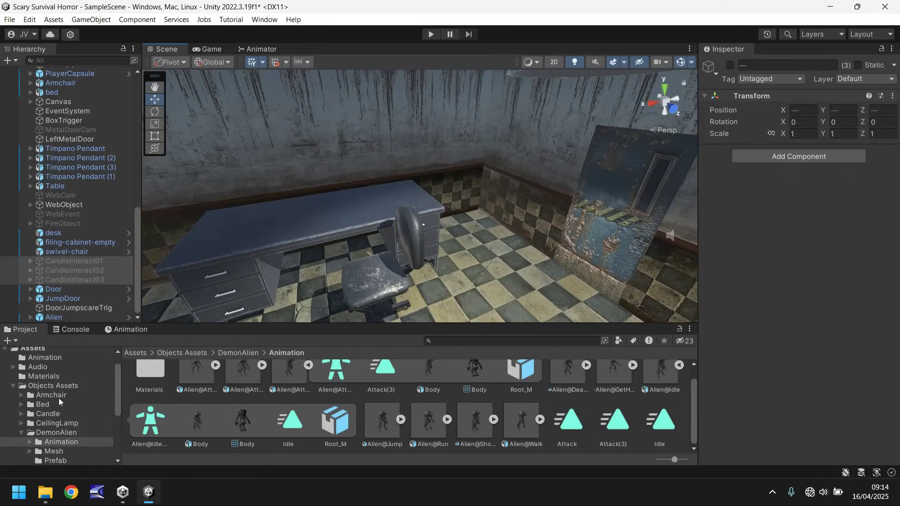
# Step: Place the upright M9 pistol model from the Handgun assets folder on the end of the desk near the swivel chair
pyautogui.click(55, 387)
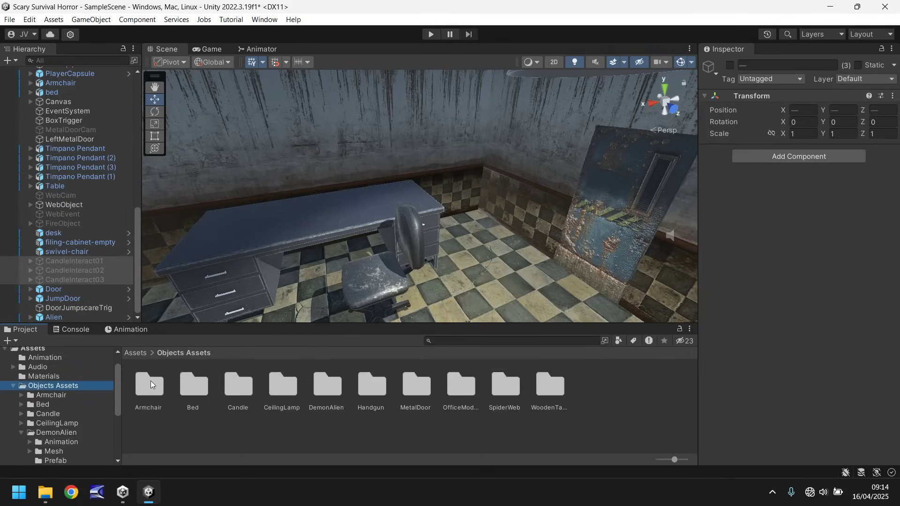
pyautogui.doubleClick(373, 386)
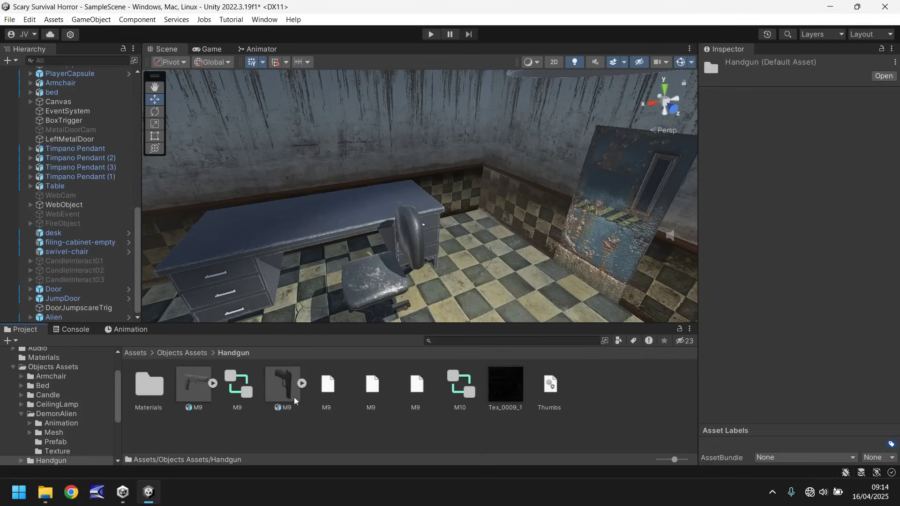
pyautogui.moveTo(284, 387); pyautogui.dragTo(370, 211)
pyautogui.moveTo(419, 197); pyautogui.dragTo(416, 197)
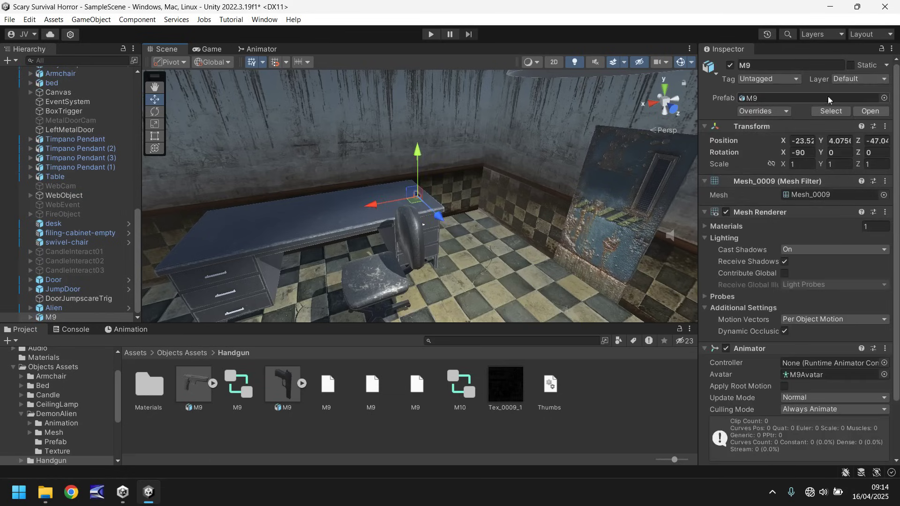
# Step: Set the M9 pistol's scale to 3 on the X, Y and Z axes
pyautogui.click(803, 164)
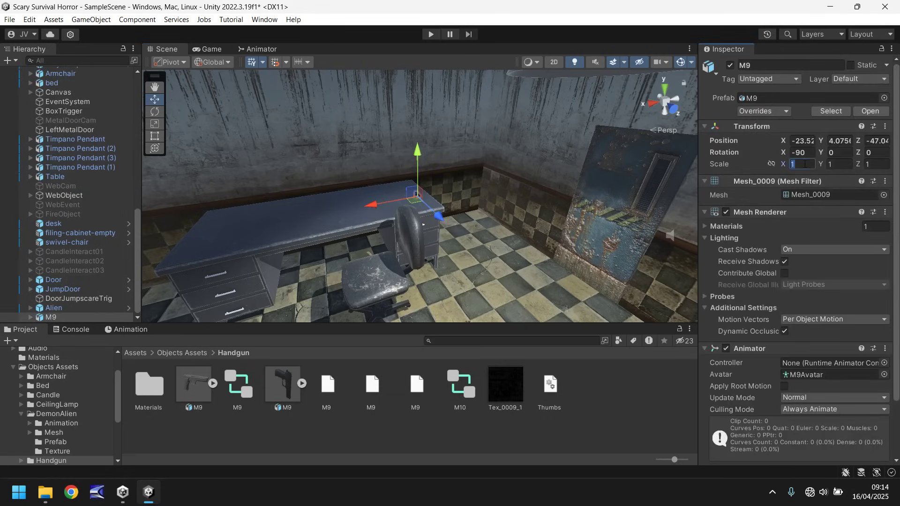
pyautogui.write('3')
pyautogui.click(838, 164)
pyautogui.write('3')
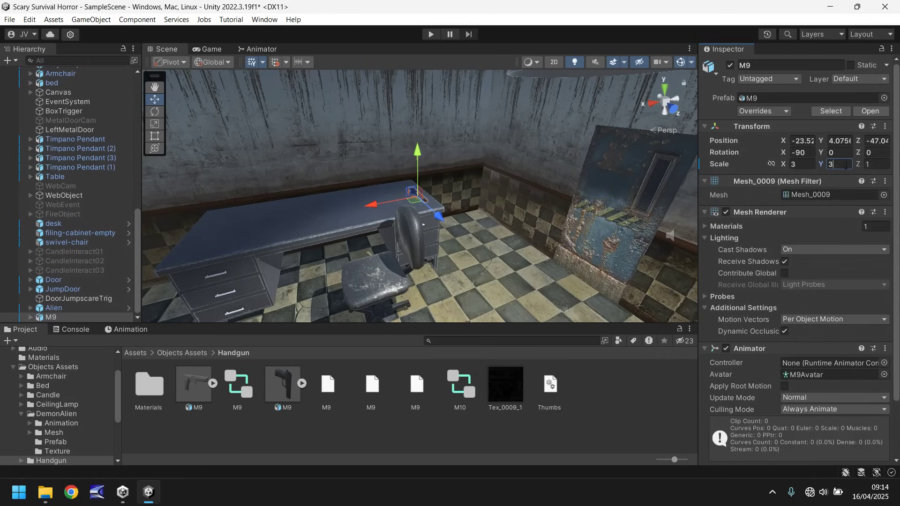
pyautogui.click(877, 165)
pyautogui.write('3')
# Step: Increase the M9 pistol's scale to 4 on the X, Y and Z axes
pyautogui.click(797, 165)
pyautogui.write('4')
pyautogui.click(838, 165)
pyautogui.write('4')
pyautogui.click(876, 165)
pyautogui.write('4')
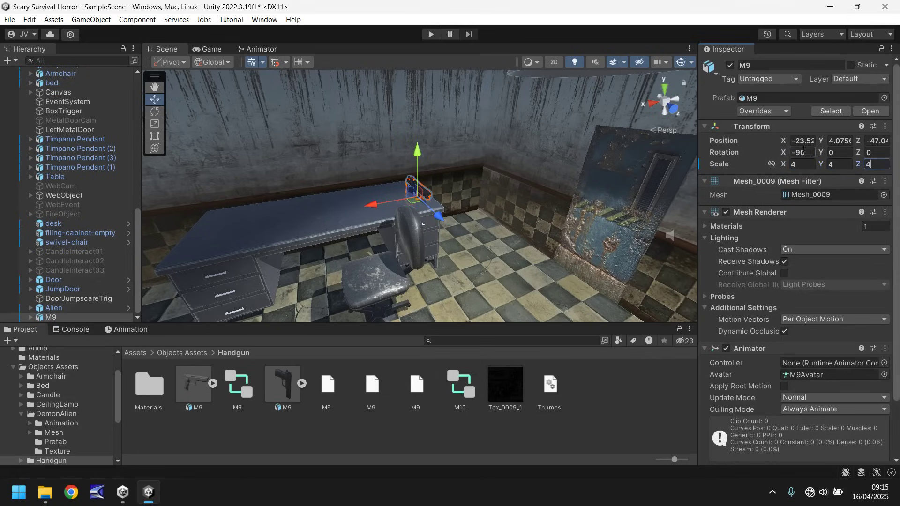
# Step: Lay the M9 pistol on its side with an X rotation of 0 and a Z rotation of 90
pyautogui.click(805, 152)
pyautogui.write('0')
pyautogui.click(832, 152)
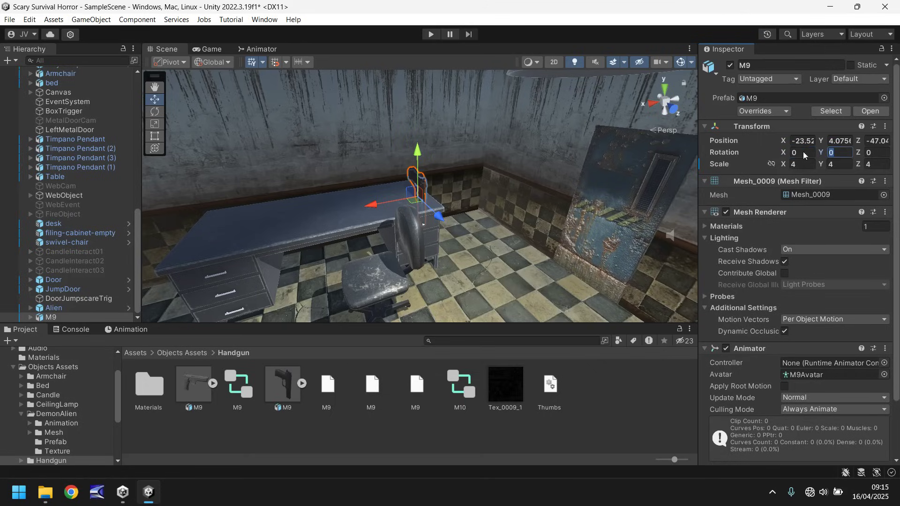
pyautogui.click(887, 152)
pyautogui.write('90')
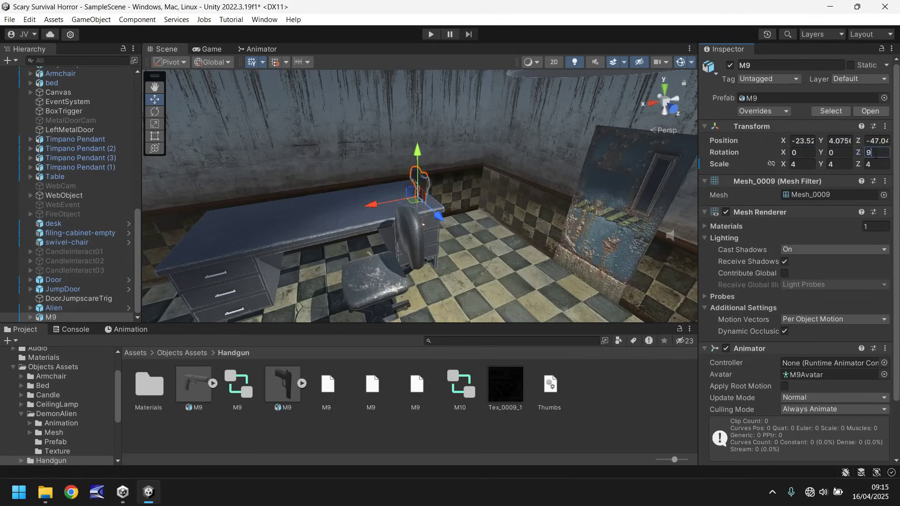
# Step: Turn the M9 to a Y rotation of about 157 and move it on the desktop to about X -23.14, Z -46.97
pyautogui.click(432, 189)
pyautogui.press('f')
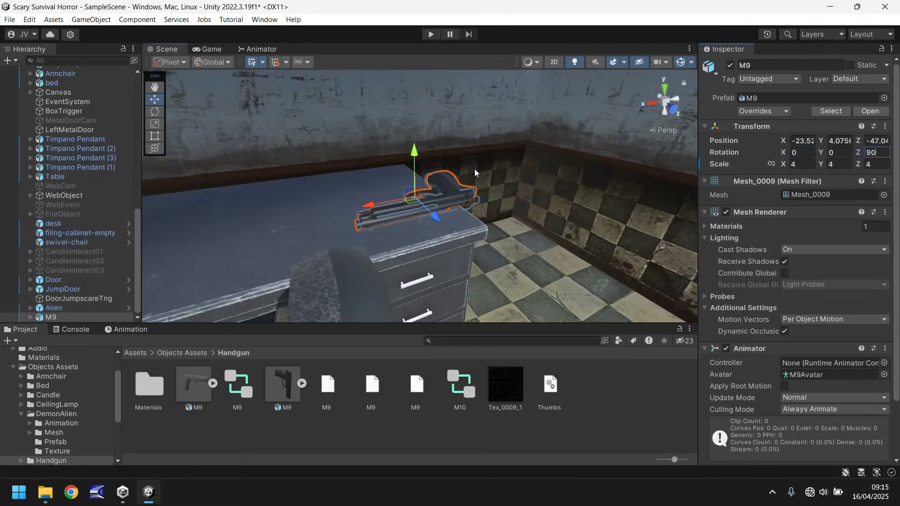
pyautogui.scroll(3, 475, 221)
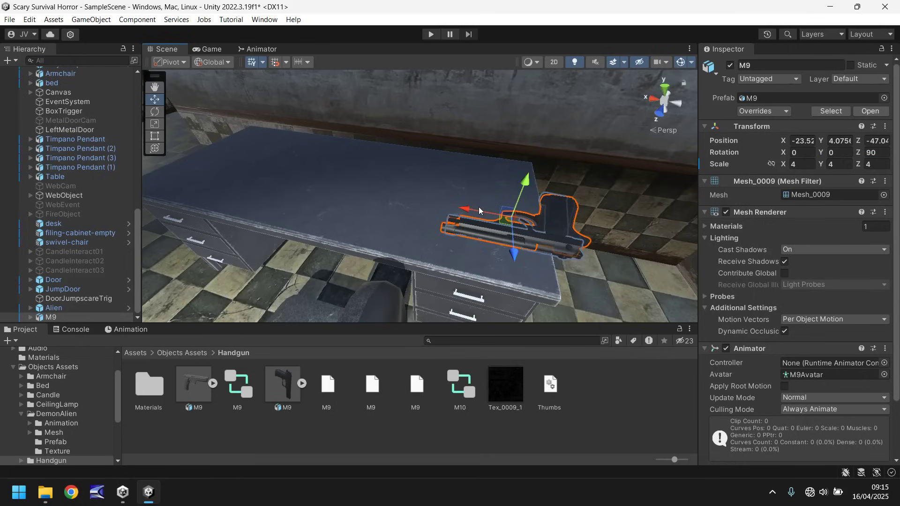
pyautogui.click(839, 153)
pyautogui.write('180')
pyautogui.moveTo(472, 215); pyautogui.dragTo(471, 246)
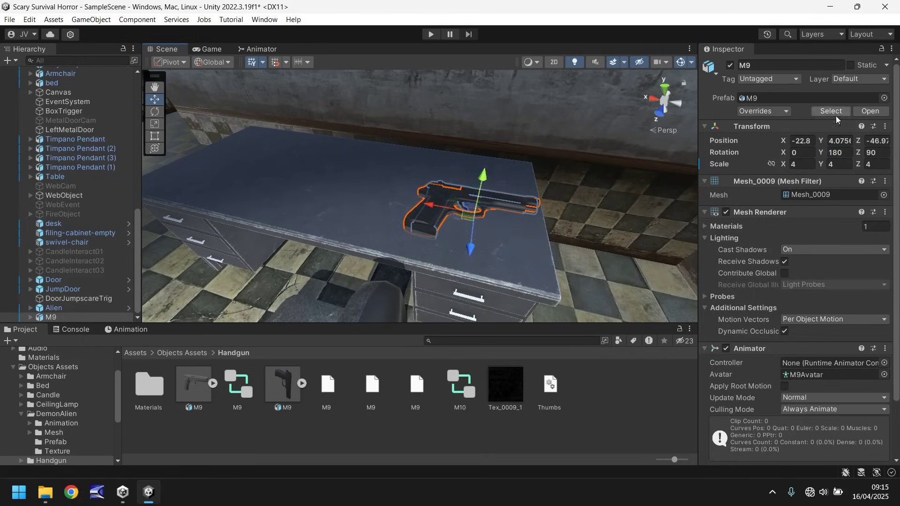
pyautogui.moveTo(821, 152); pyautogui.dragTo(797, 152)
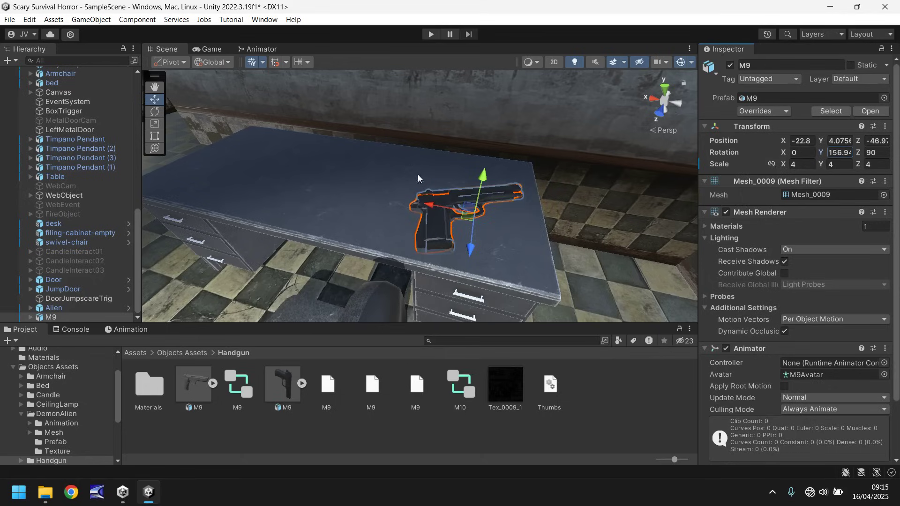
pyautogui.moveTo(435, 204); pyautogui.dragTo(453, 207)
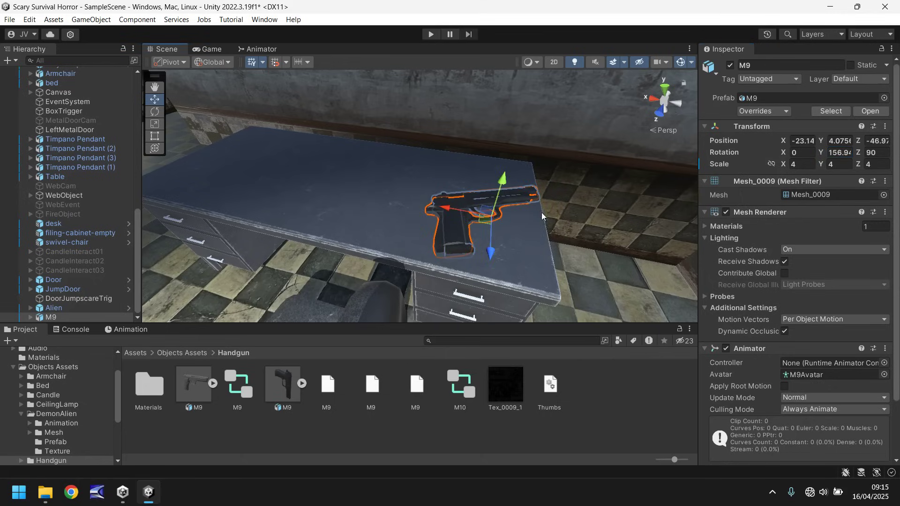
# Step: Reduce the M9's scale to 3 on all axes and set its Y position to 4.13
pyautogui.click(808, 163)
pyautogui.write('3')
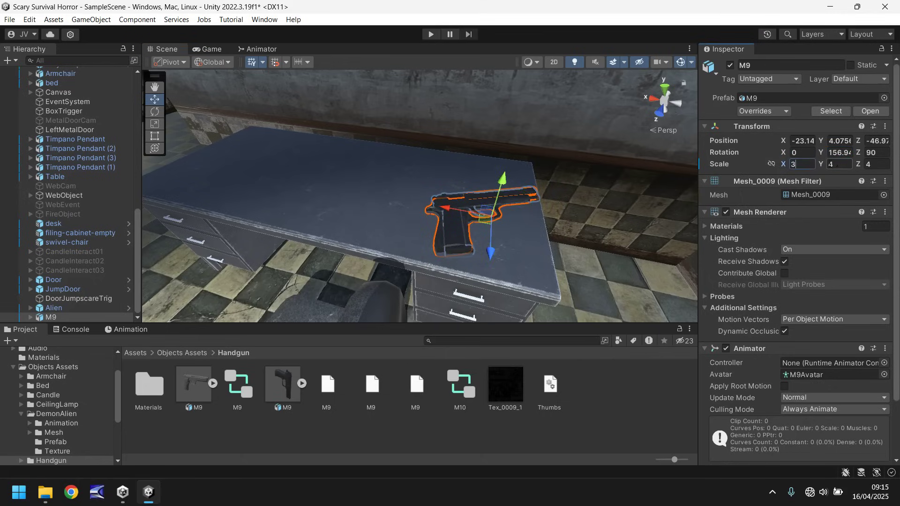
pyautogui.press('Tab')
pyautogui.write('3')
pyautogui.press('Tab')
pyautogui.write('3')
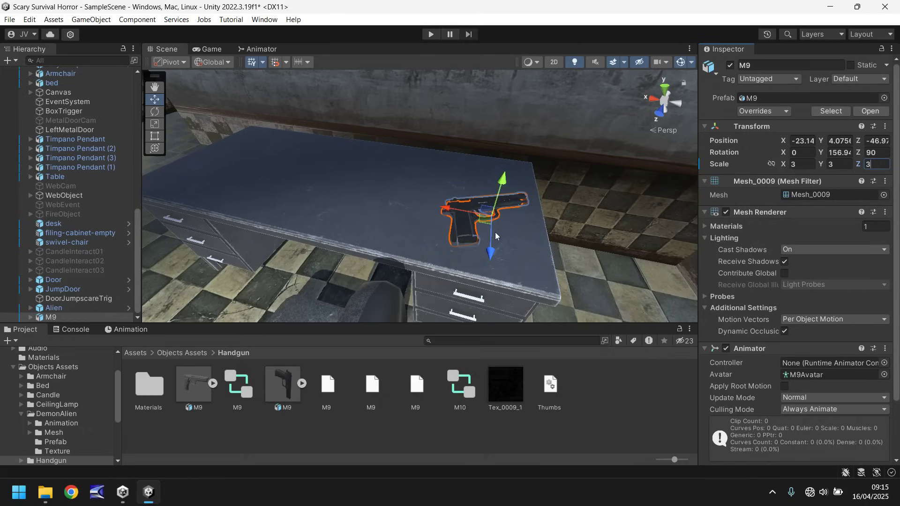
pyautogui.press('Return')
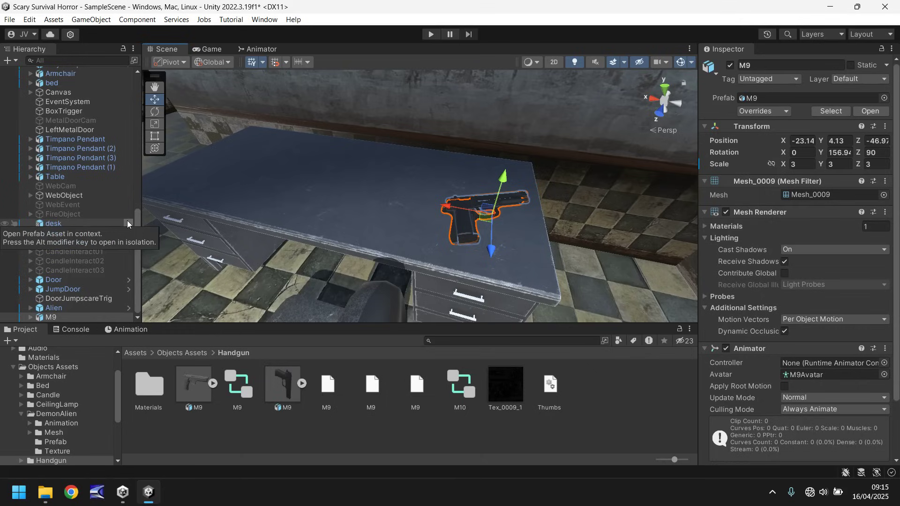
# Step: Move the PlayerCapsule along Z to about -40.51, close to the room with the desks
pyautogui.scroll(15, 113, 184)
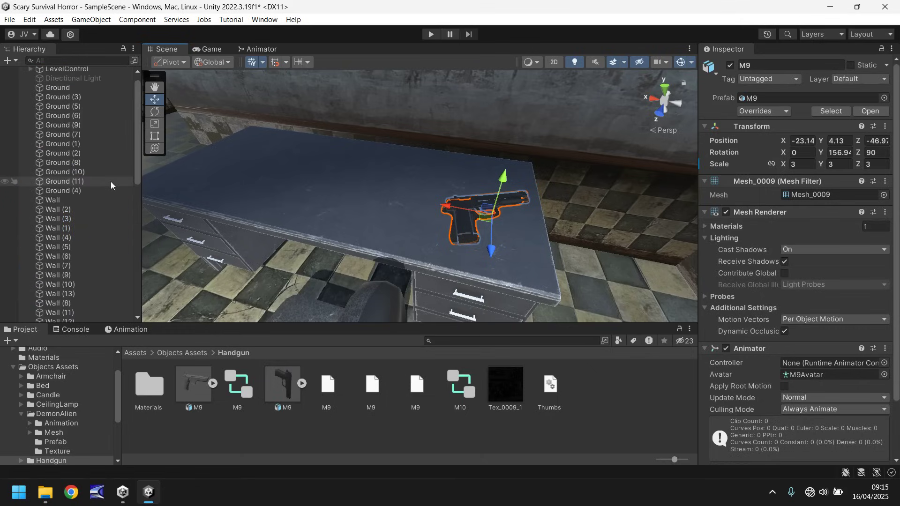
pyautogui.scroll(-5, 89, 187)
pyautogui.click(78, 215)
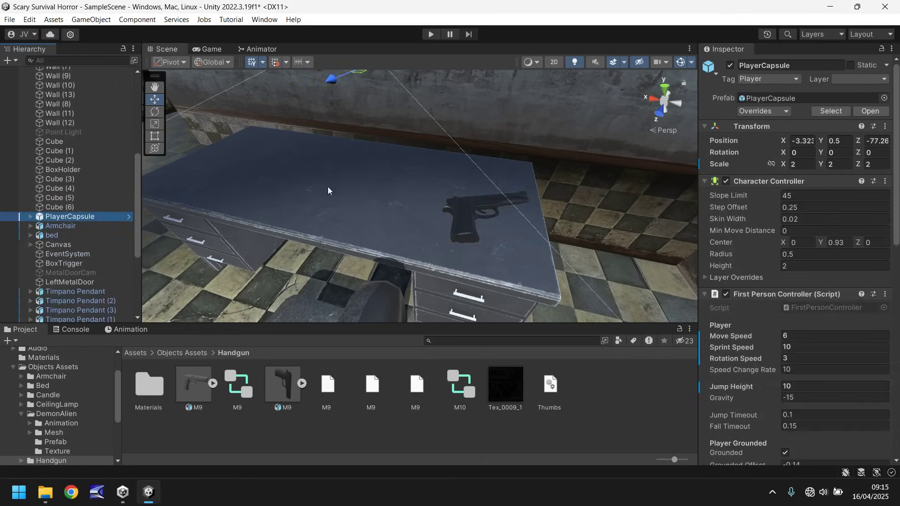
pyautogui.press('f')
pyautogui.moveTo(580, 150); pyautogui.dragTo(261, 172)
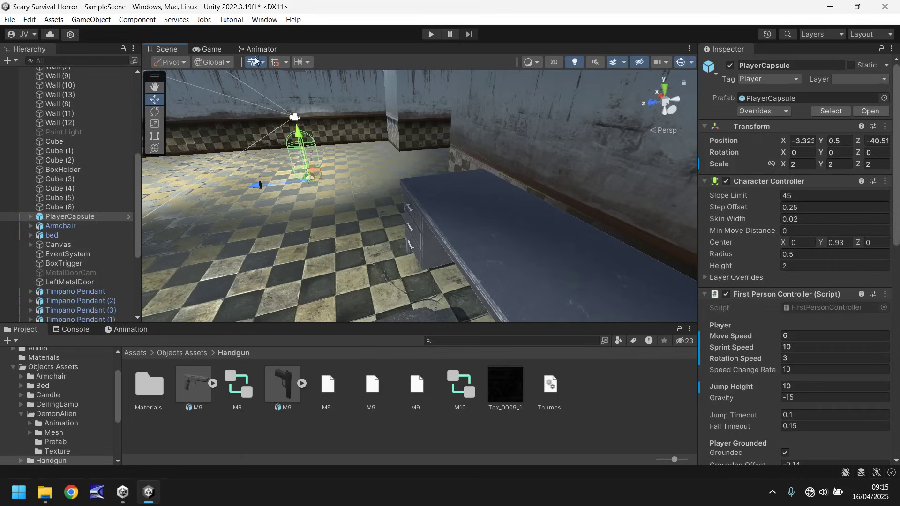
# Step: Run the game, walk to the desk to examine the pistol from the player's view, and stop the game
pyautogui.click(427, 33)
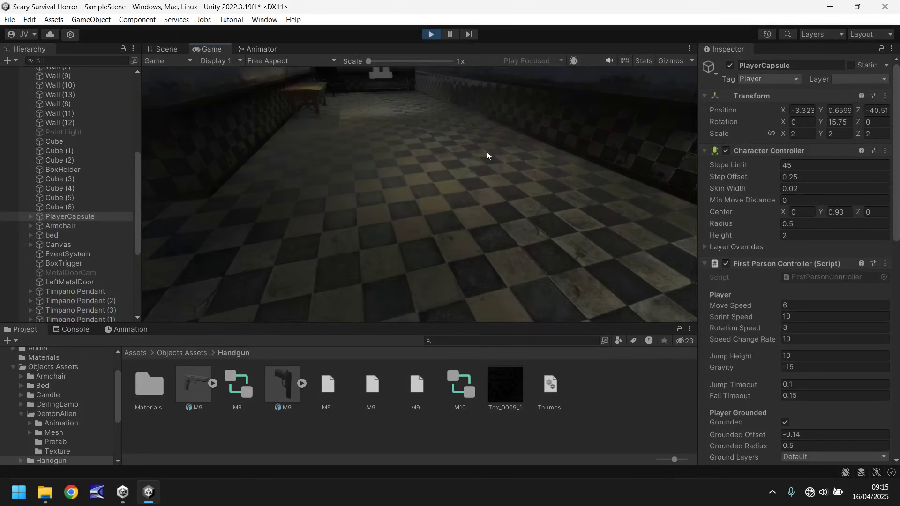
pyautogui.press('w')
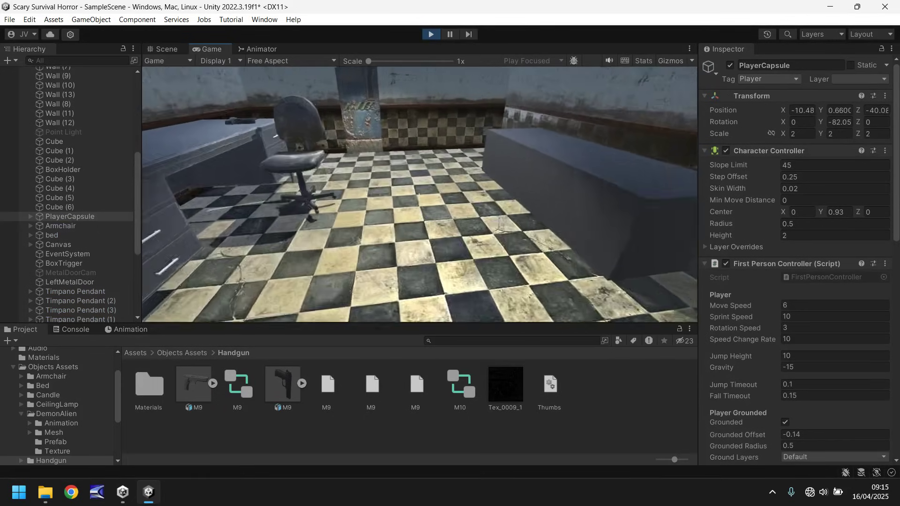
pyautogui.press('w')
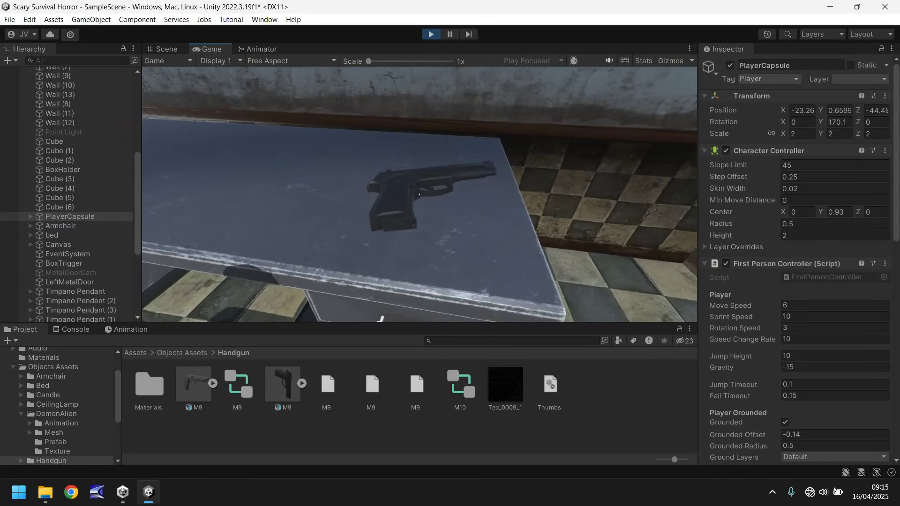
pyautogui.hotkey('ctrl', 'p')
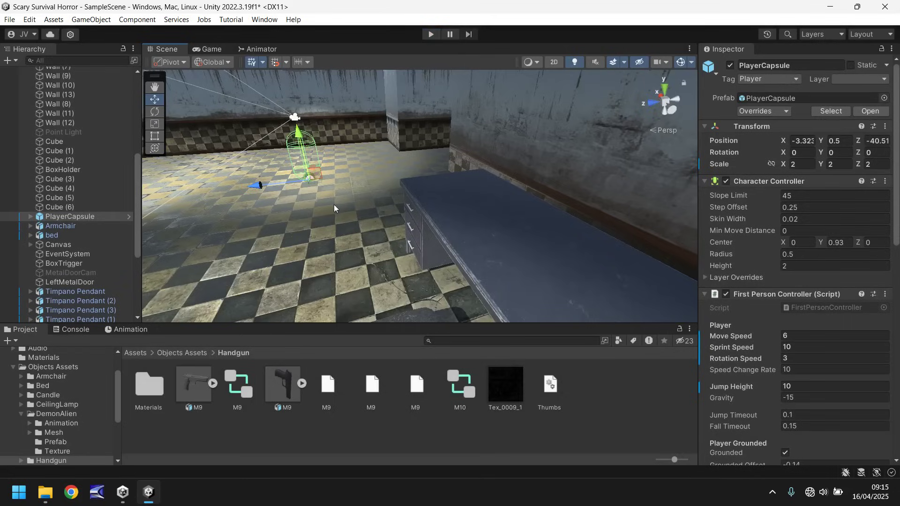
# Step: Add a 3D cube to the scene near the M9 on the desk and name it GunPickup
pyautogui.moveTo(419, 194); pyautogui.dragTo(565, 241, button='right')
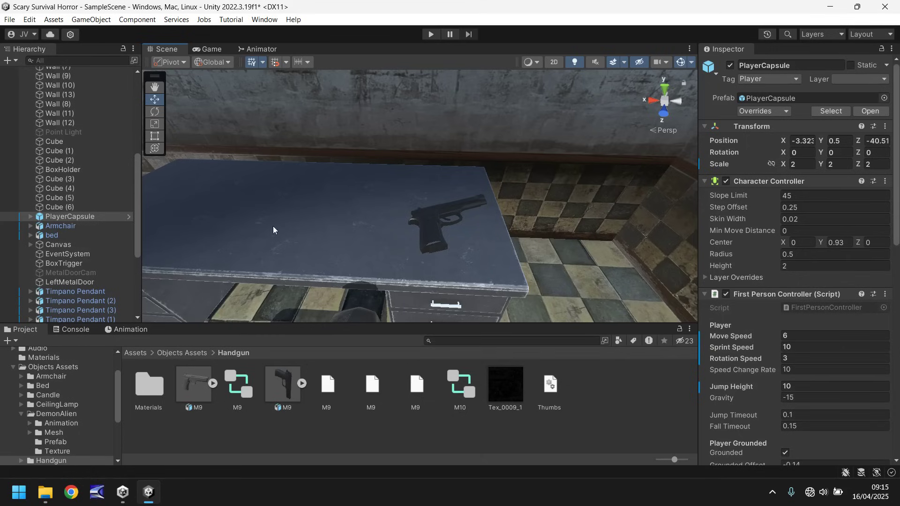
pyautogui.scroll(5, 389, 235)
pyautogui.scroll(-5, 434, 221)
pyautogui.moveTo(434, 221); pyautogui.dragTo(443, 211, button='middle')
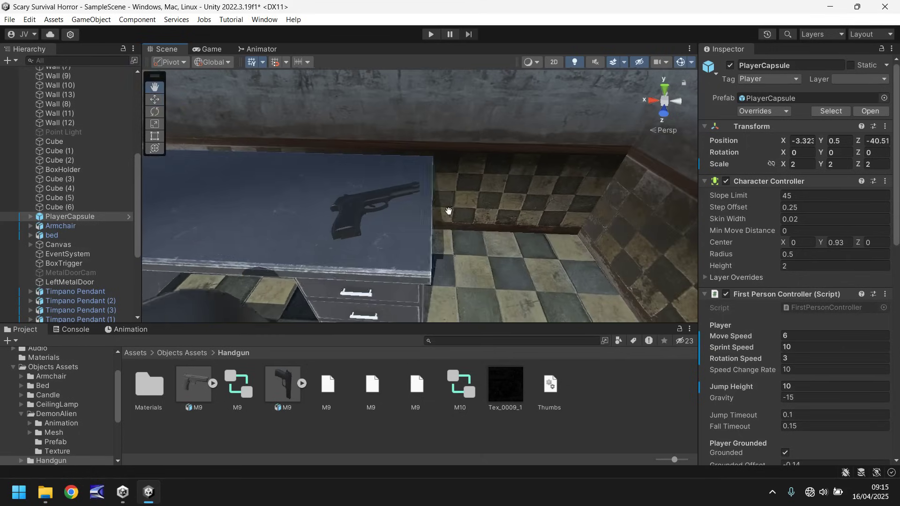
pyautogui.moveTo(139, 230); pyautogui.dragTo(138, 271)
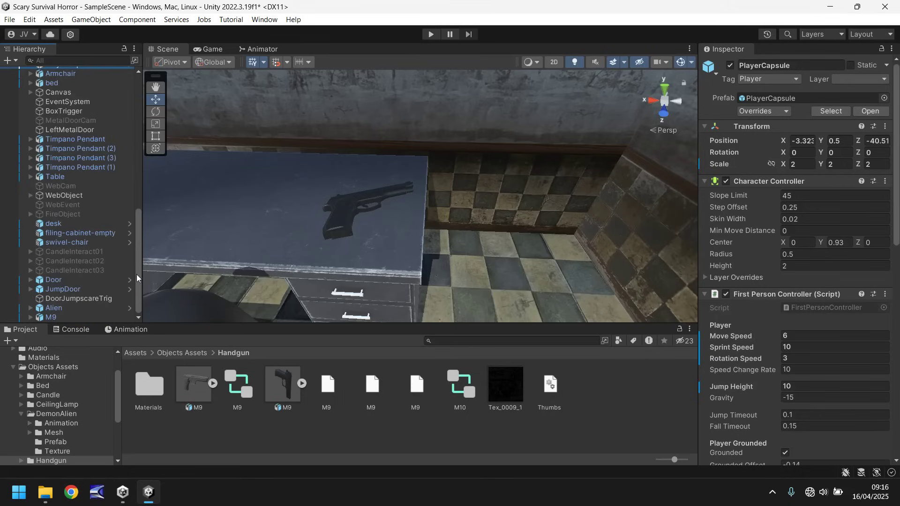
pyautogui.click(53, 318)
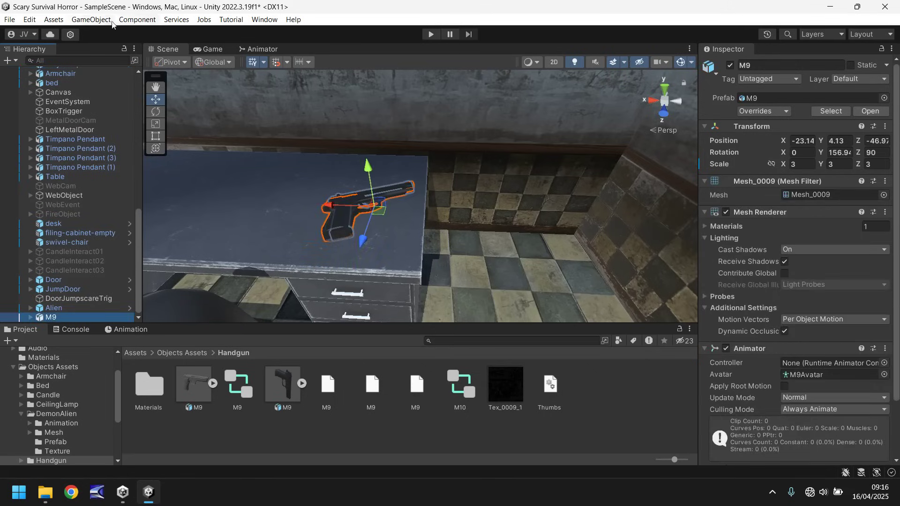
pyautogui.click(87, 20)
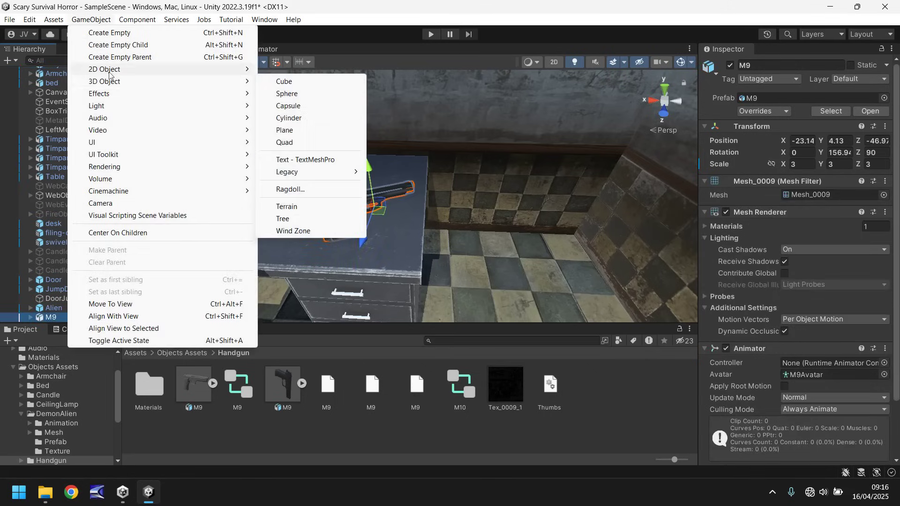
pyautogui.click(284, 81)
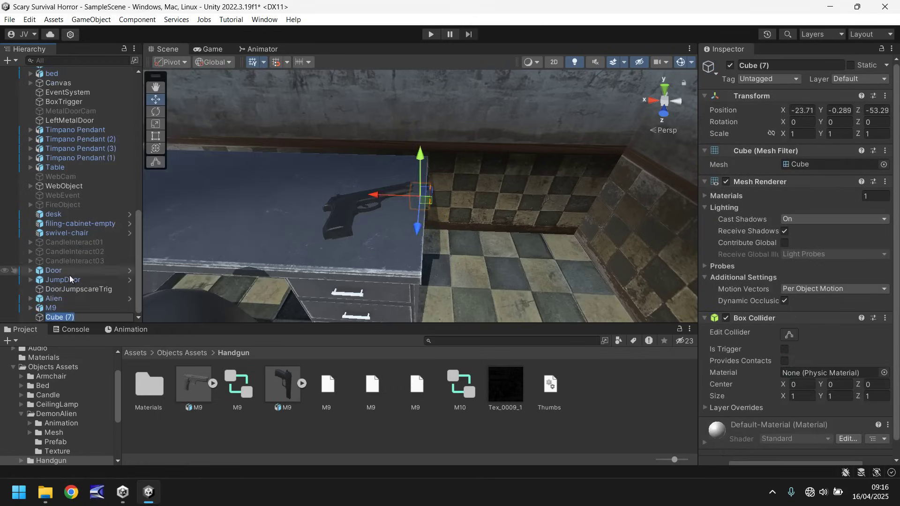
pyautogui.write('G')
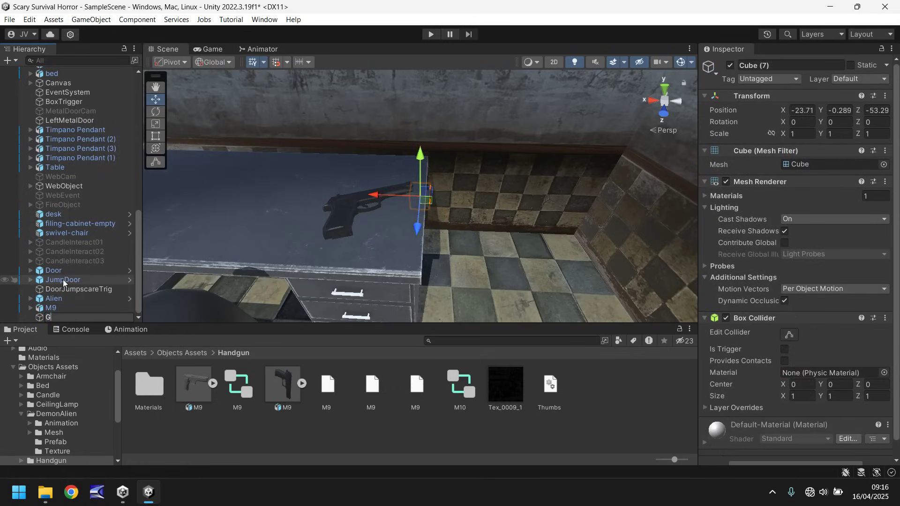
pyautogui.write('unPickup')
pyautogui.press('Return')
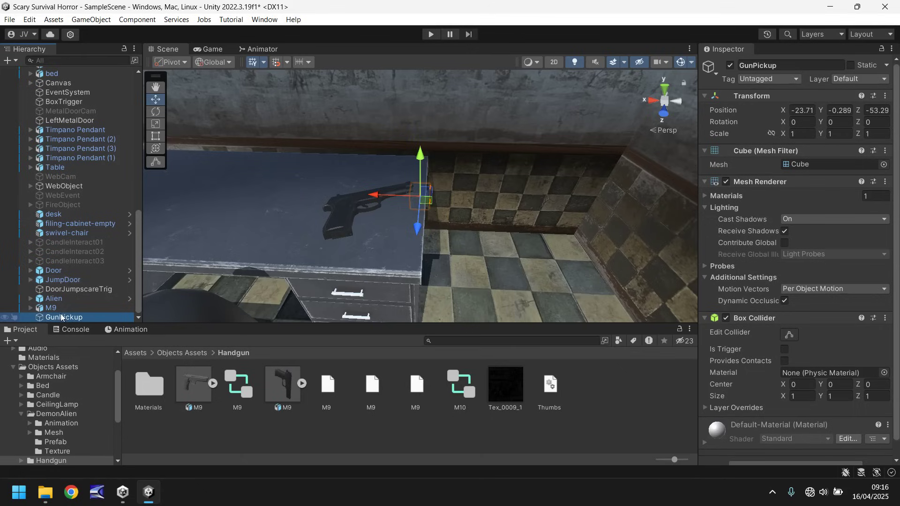
# Step: Make GunPickup a child of the M9 and set its local position to 0, 0, 0
pyautogui.moveTo(61, 317); pyautogui.dragTo(60, 310)
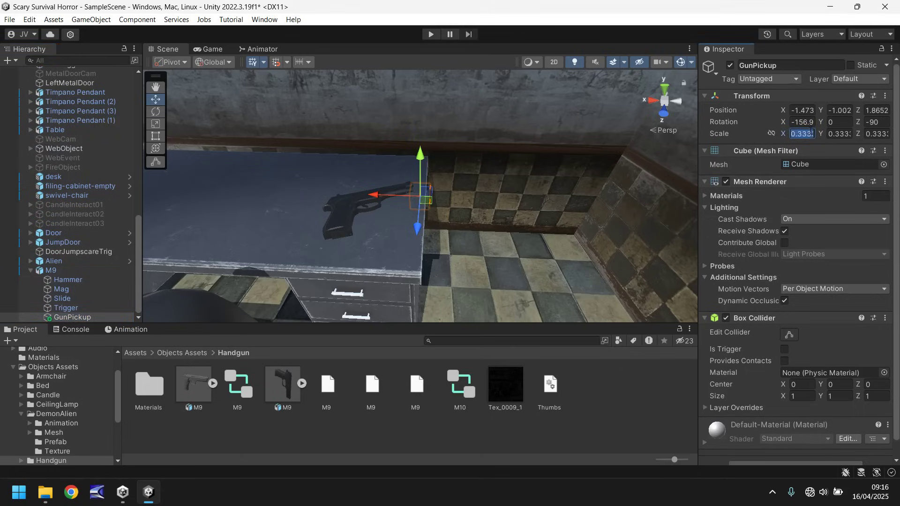
pyautogui.click(802, 110)
pyautogui.write('0')
pyautogui.press('Tab')
pyautogui.write('0')
pyautogui.press('Tab')
pyautogui.write('0')
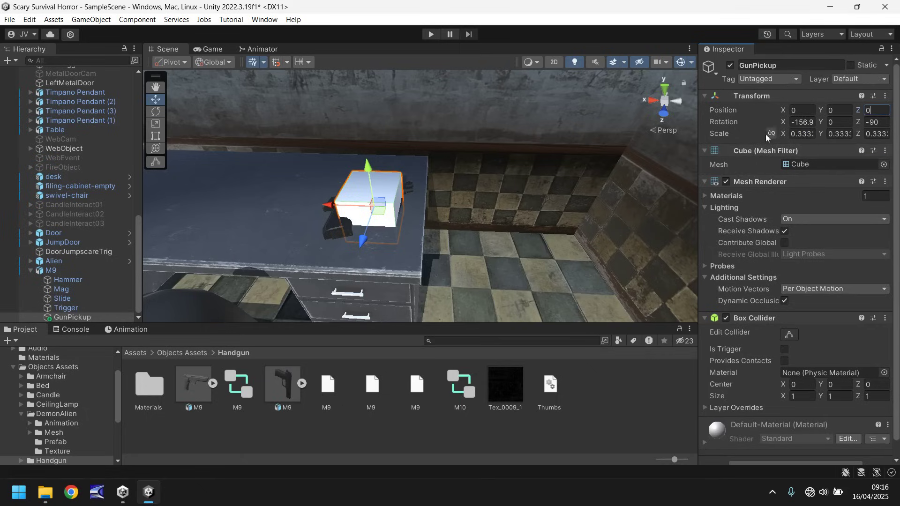
# Step: Set GunPickup's scale to 0.55 on X and 0.58 on Z so it encloses the pistol
pyautogui.click(802, 133)
pyautogui.write('0.55')
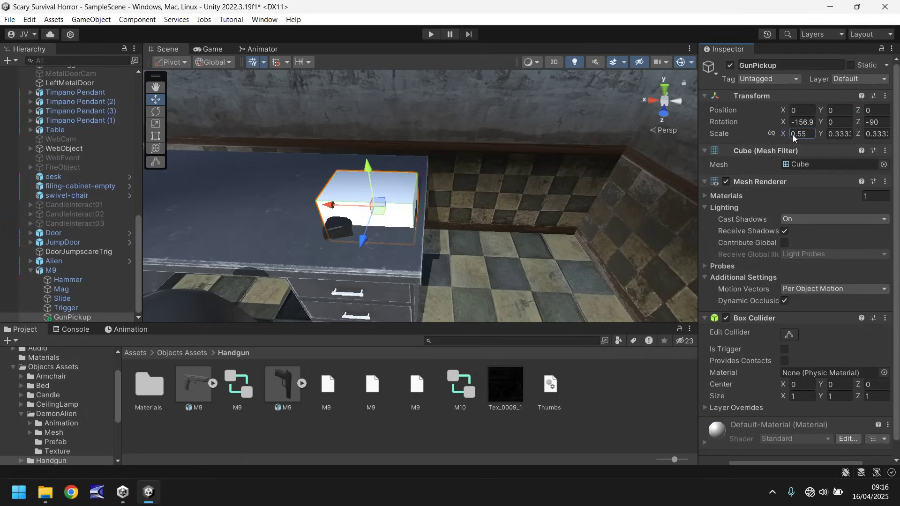
pyautogui.click(866, 135)
pyautogui.write('0.58')
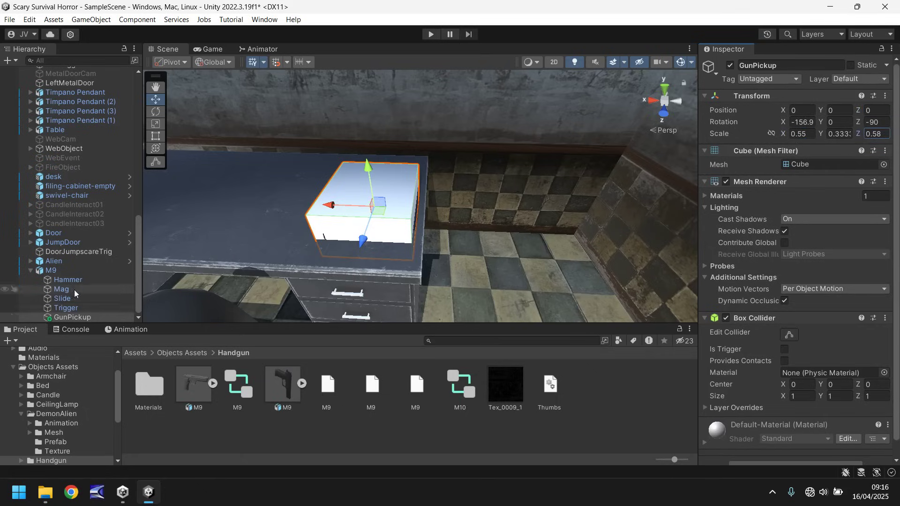
# Step: Take GunPickup out of the M9, place it just above it in the hierarchy, and disable its Mesh Renderer
pyautogui.click(69, 317)
pyautogui.moveTo(70, 318); pyautogui.dragTo(52, 271)
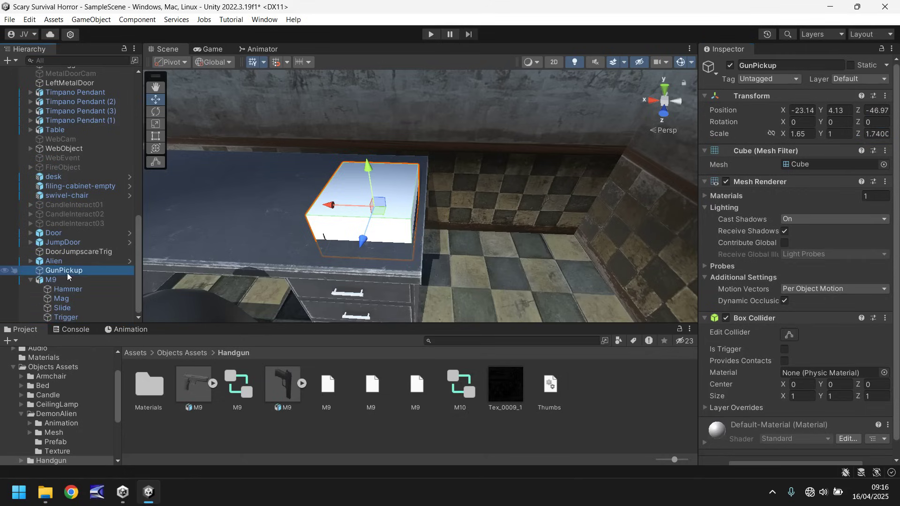
pyautogui.click(727, 182)
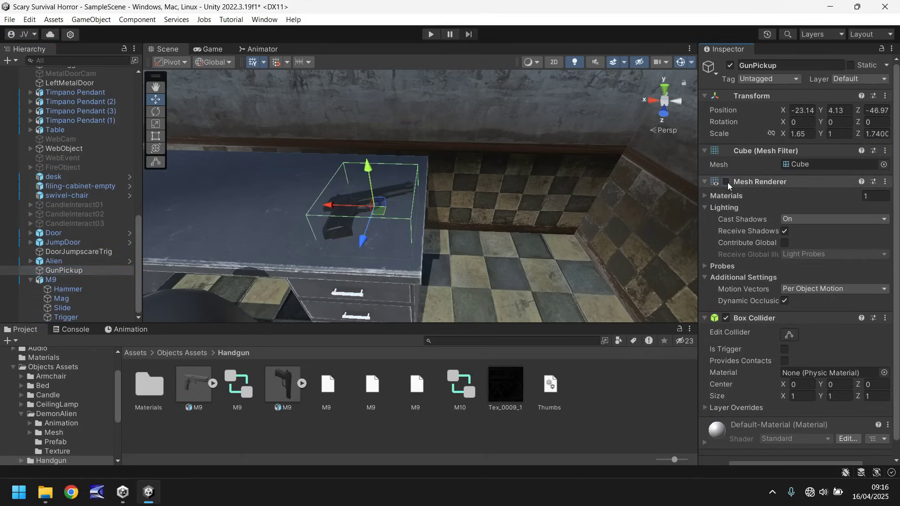
pyautogui.click(29, 281)
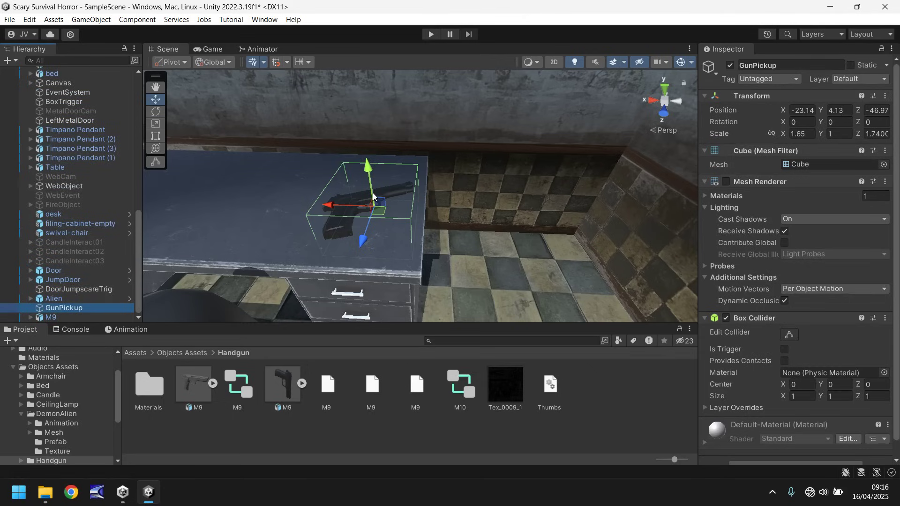
pyautogui.moveTo(456, 204); pyautogui.dragTo(333, 188, button='right')
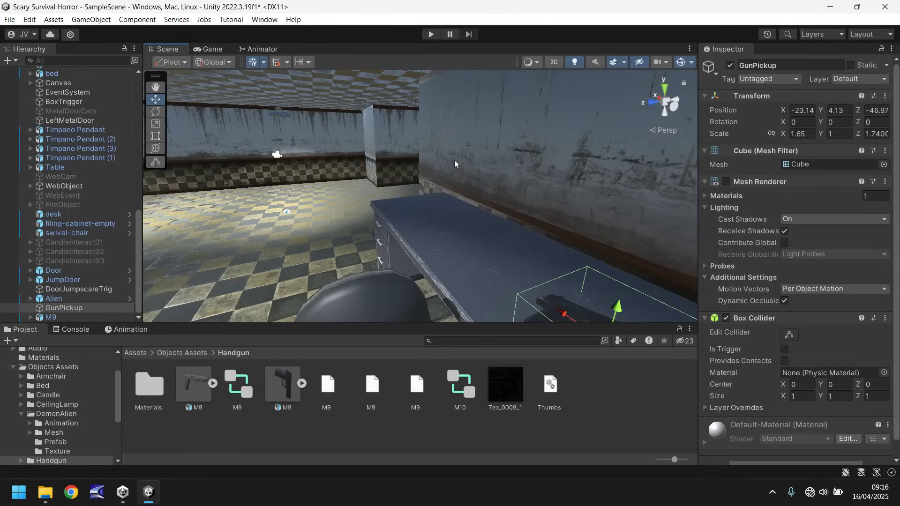
pyautogui.moveTo(455, 159); pyautogui.dragTo(547, 232, button='right')
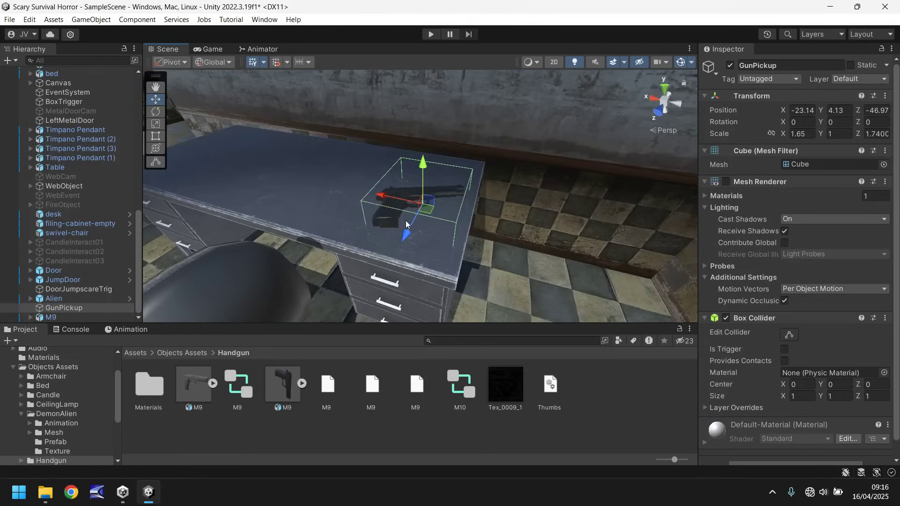